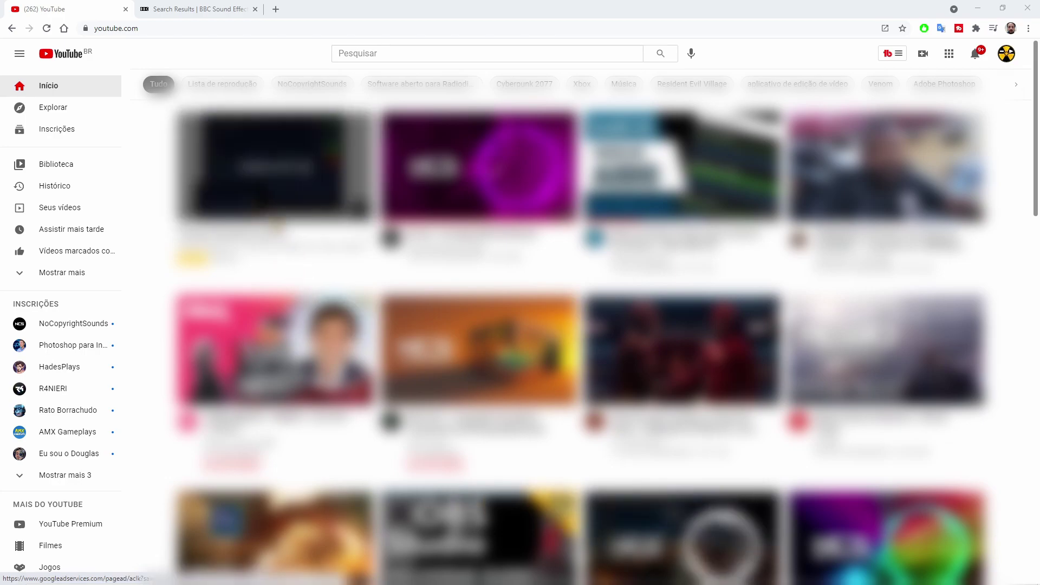
Search YouTube for 'efeito sonoro artigo76' and browse the channel's sound-effect videos
left_click(395, 53)
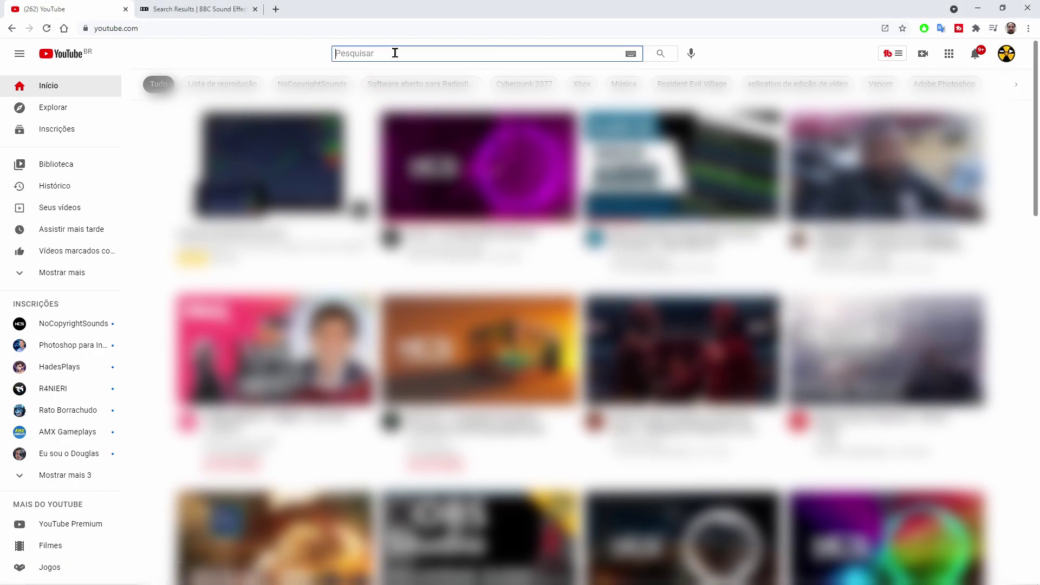
type("efeito sonoro ")
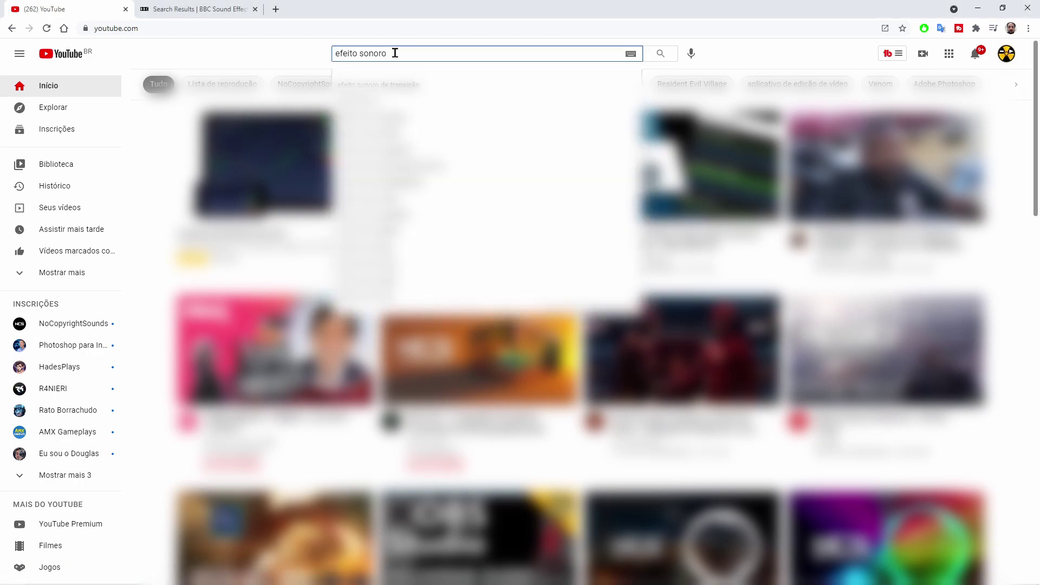
type("artigo76")
key("Return")
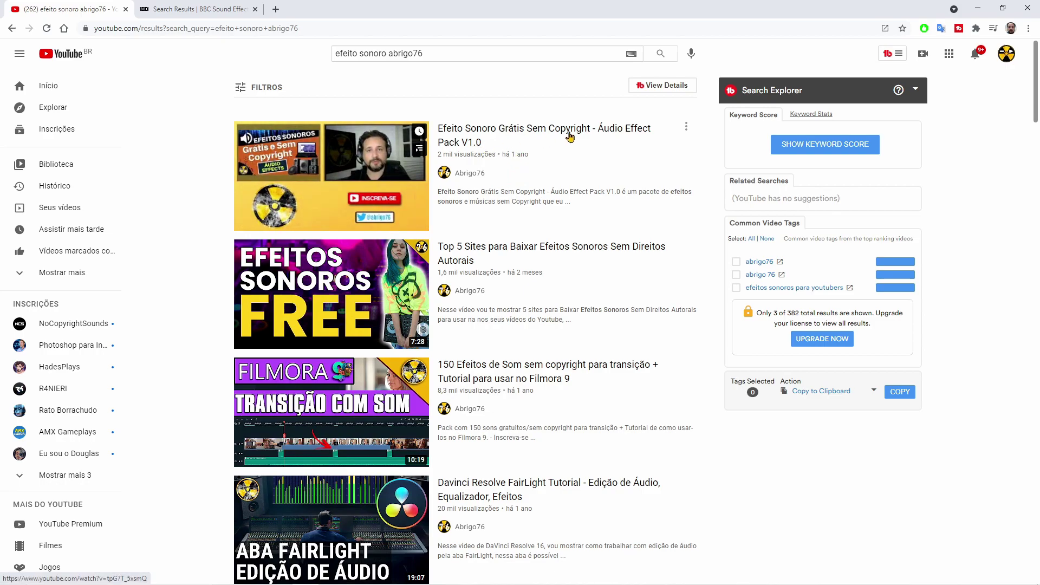
mouse_move(522, 264)
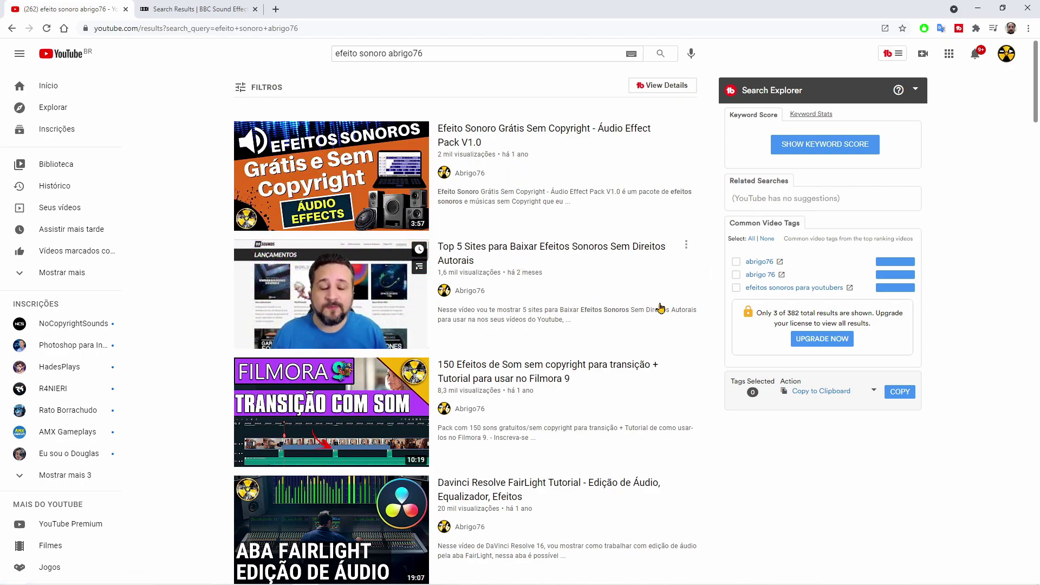
mouse_move(657, 421)
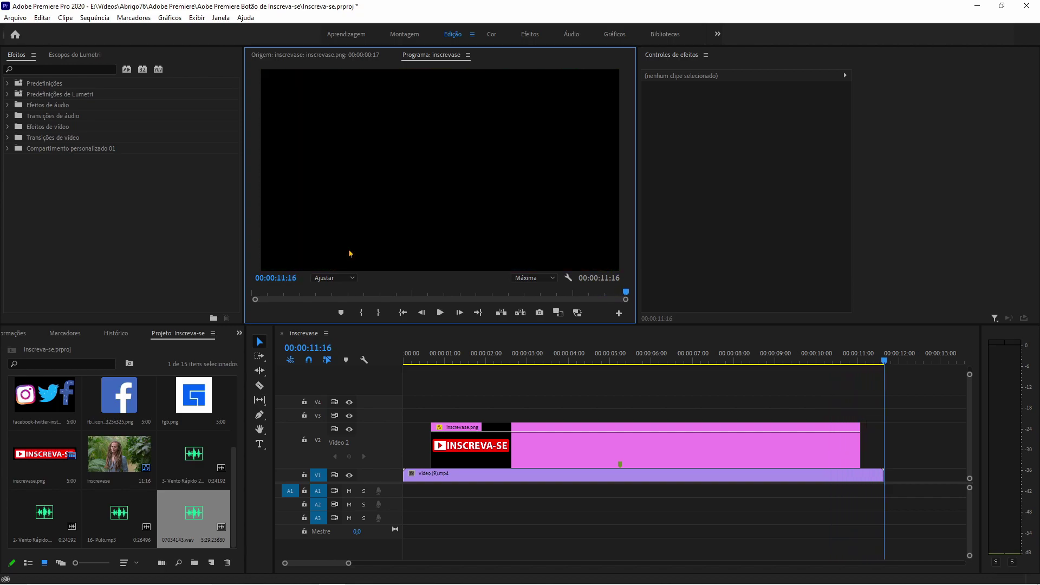
Place the playhead at 00:00:00:20, the first frame showing the INSCREVA-SE overlay
left_click(239, 488)
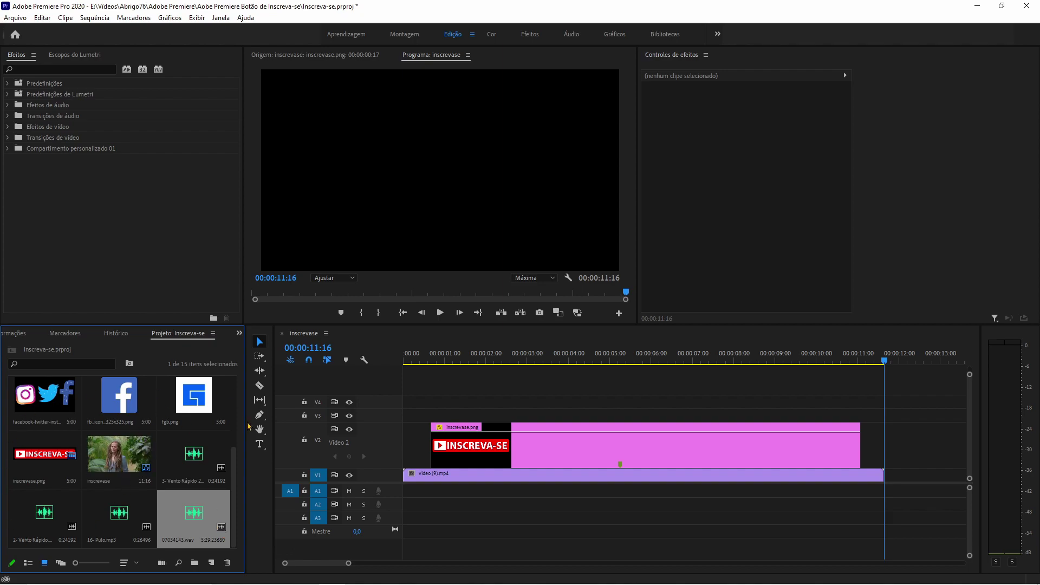
left_click(424, 360)
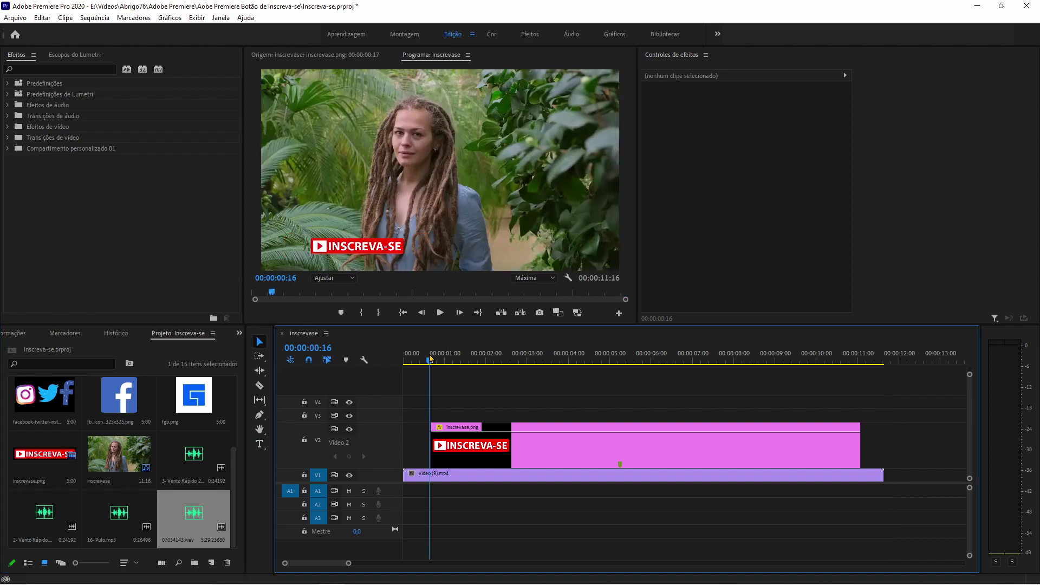
left_click_drag(426, 361, 437, 364)
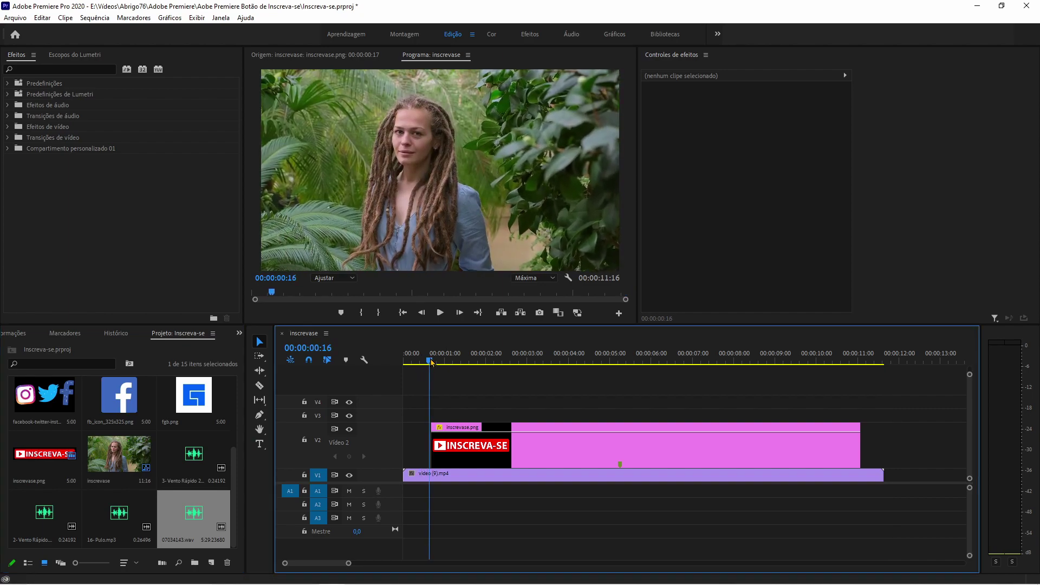
key("Left")
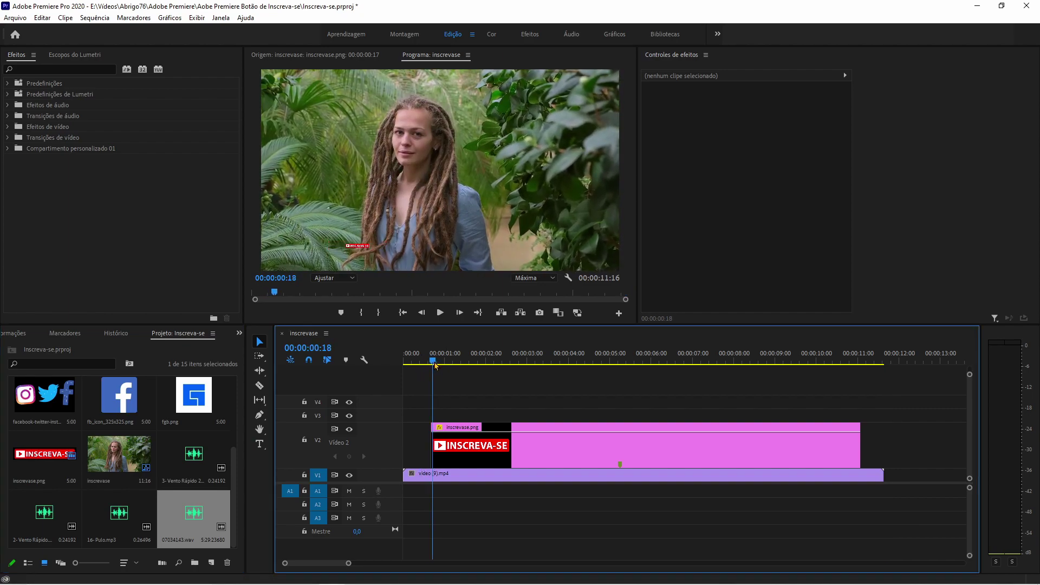
key("Left")
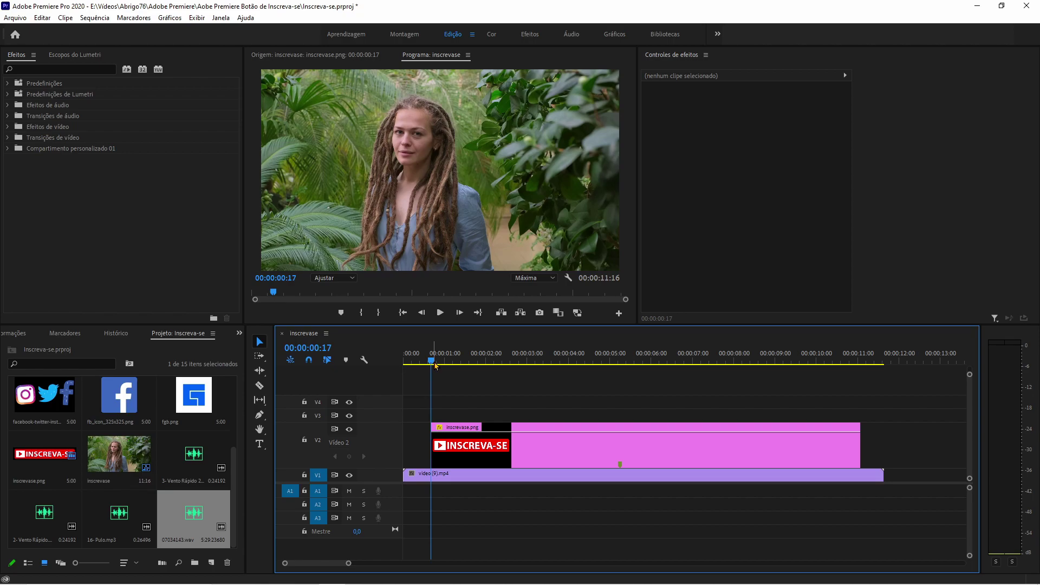
left_click(436, 365)
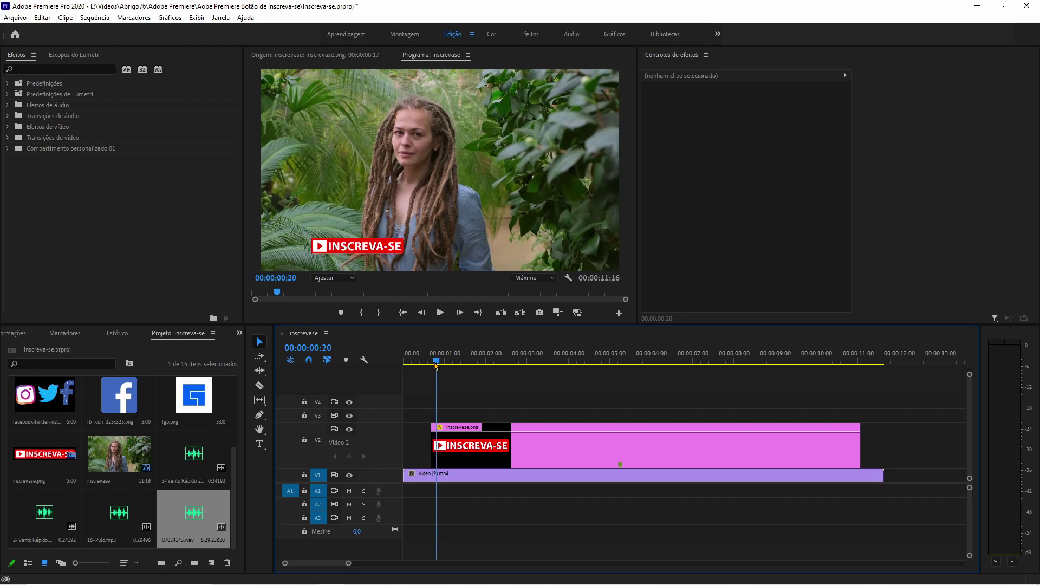
Drop the 2- Vento Rápido whoosh onto A1 at the 00:00:00:20 playhead
left_click(31, 524)
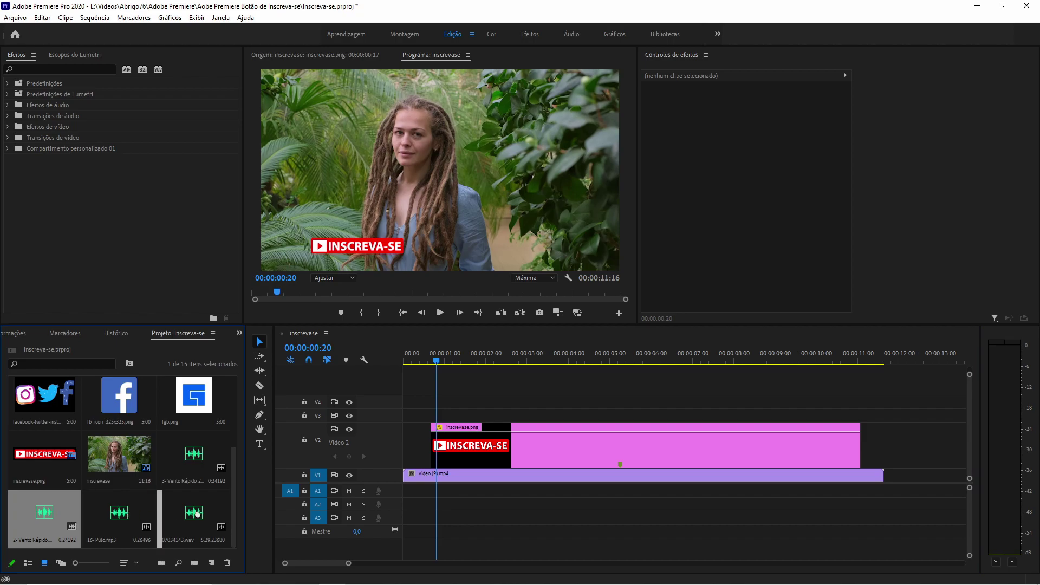
left_click_drag(198, 515, 440, 490)
key("=")
key("=")
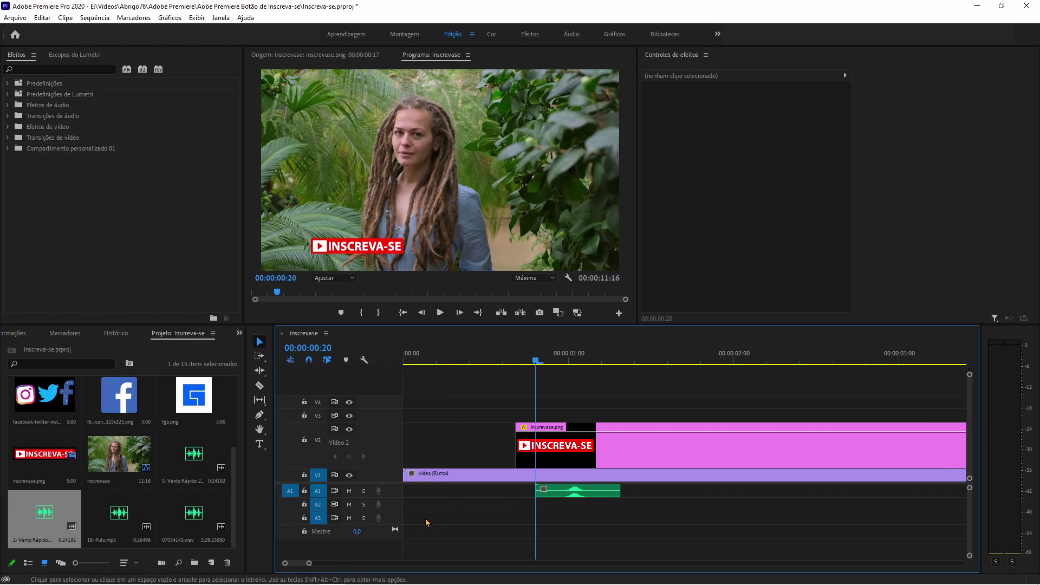
key("=")
key("=")
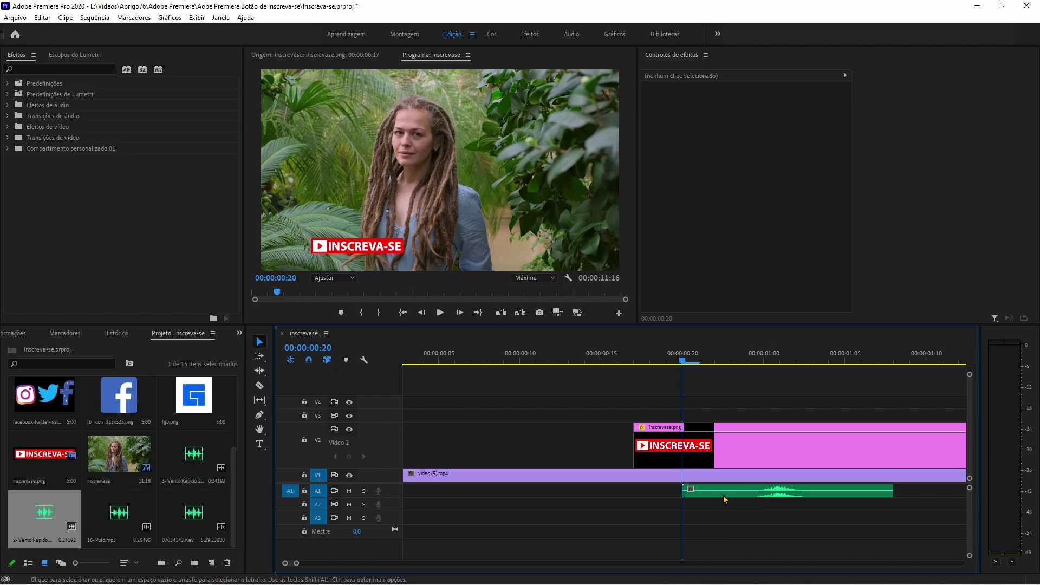
Trim the start of the whoosh clip and return to the sequence start
mouse_move(685, 491)
left_mouse_down()
mouse_move(756, 494)
mouse_move(687, 493)
left_mouse_up()
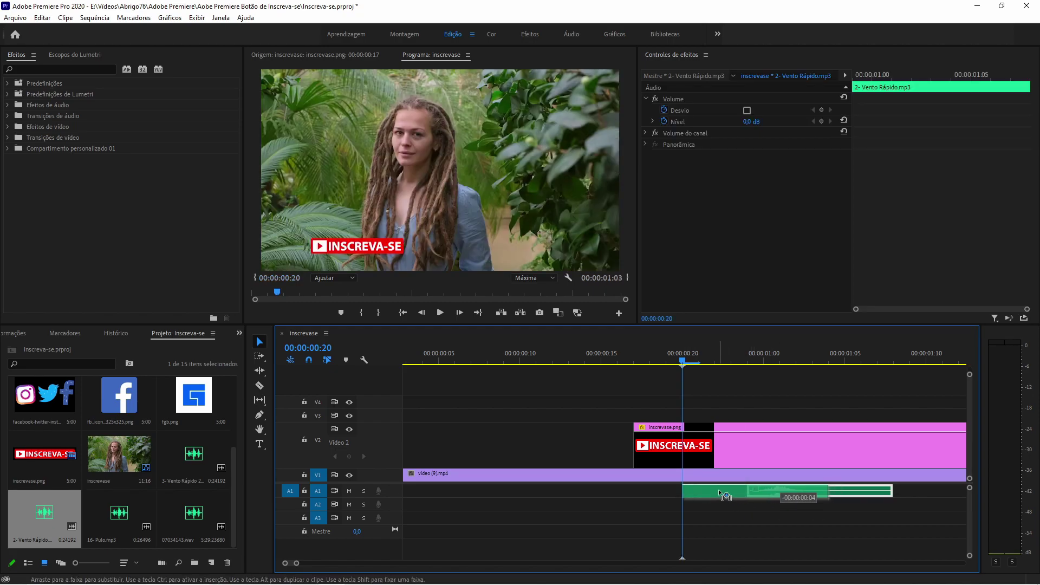
key("minus")
key("minus")
key("minus")
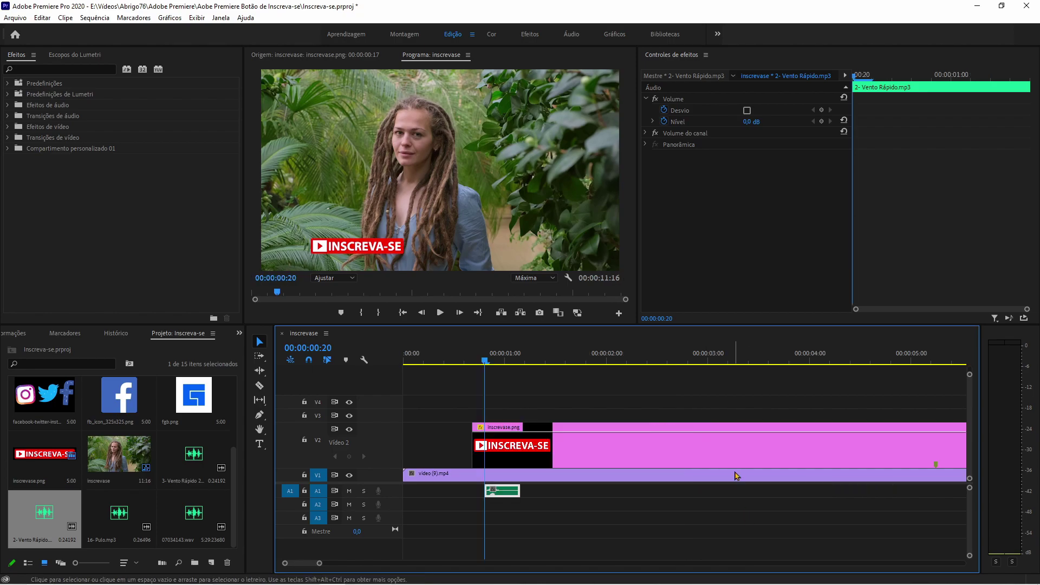
left_click(457, 352)
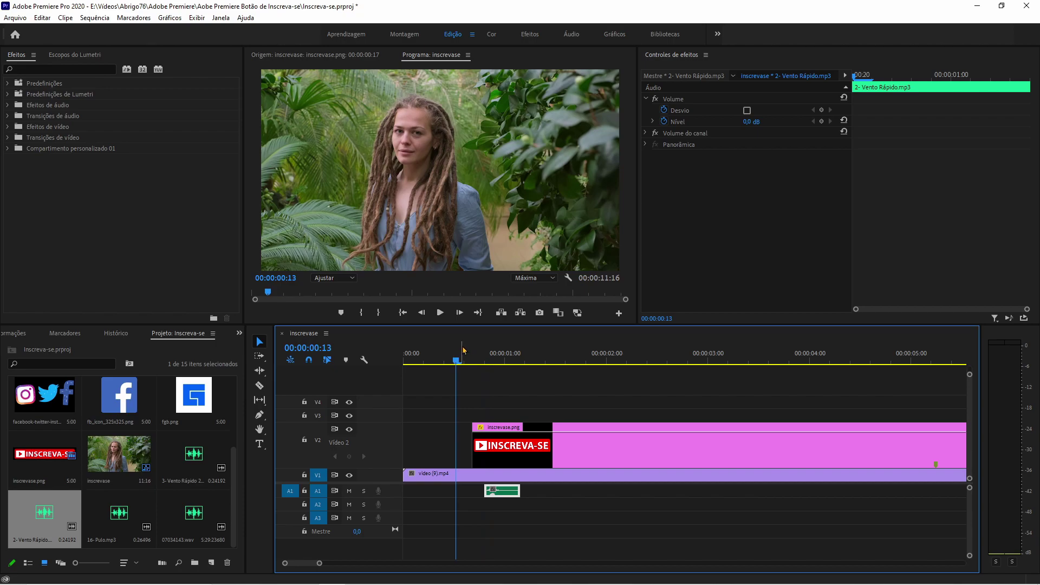
left_click(436, 355)
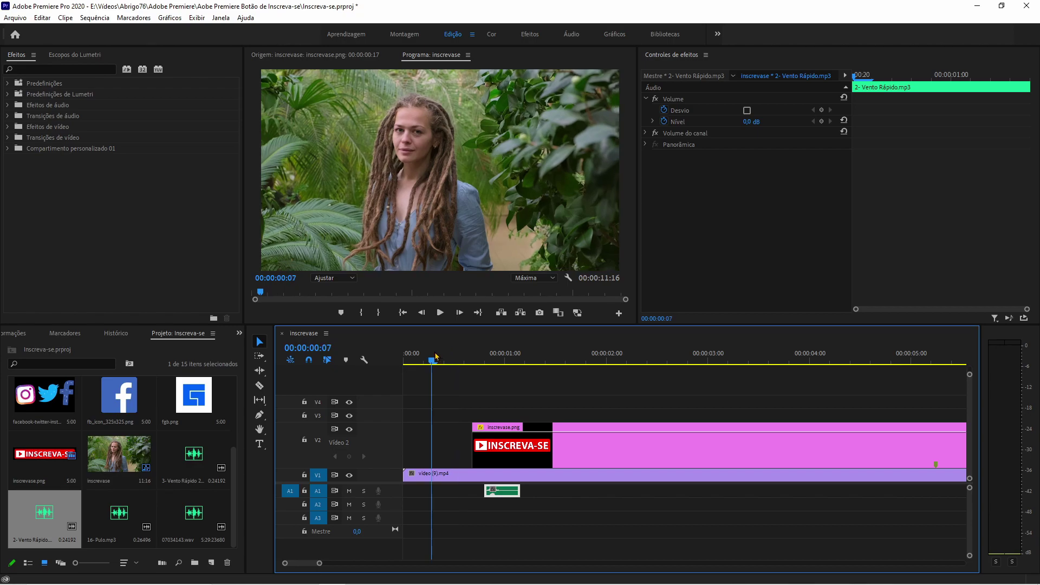
key("Home")
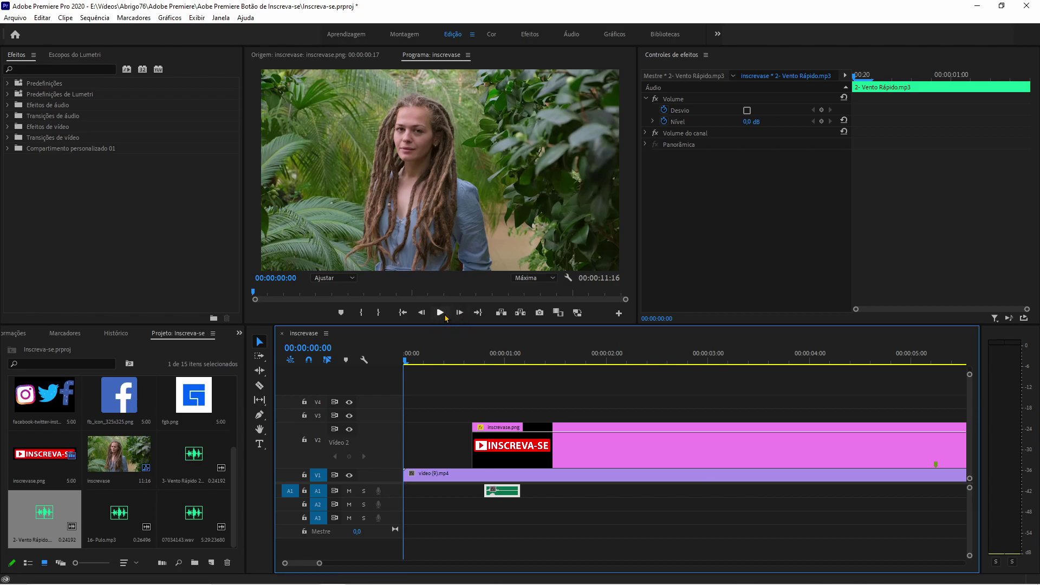
Preview the button with its whoosh, then go back to the sequence start
left_click(441, 314)
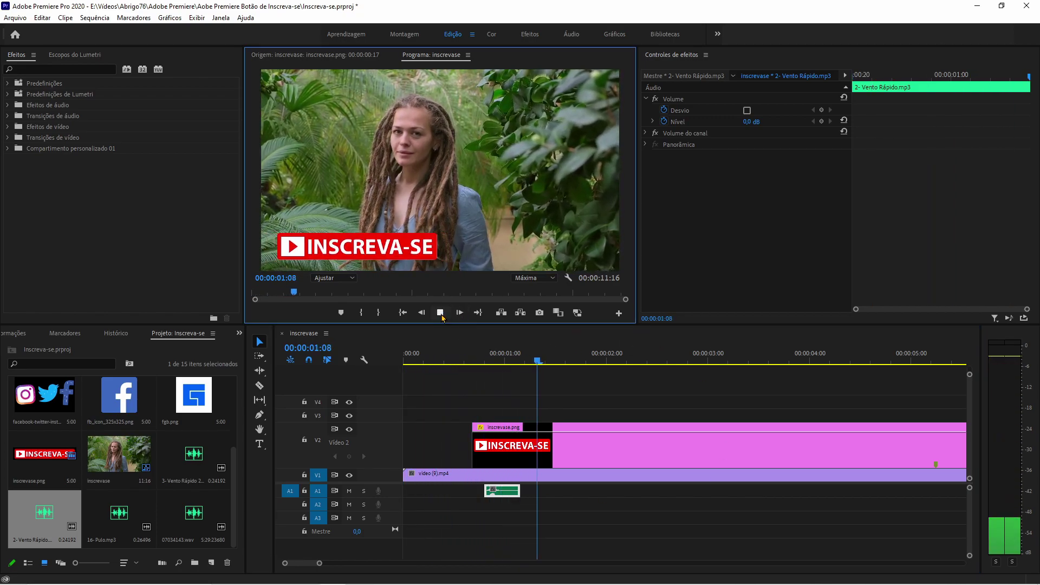
key("space")
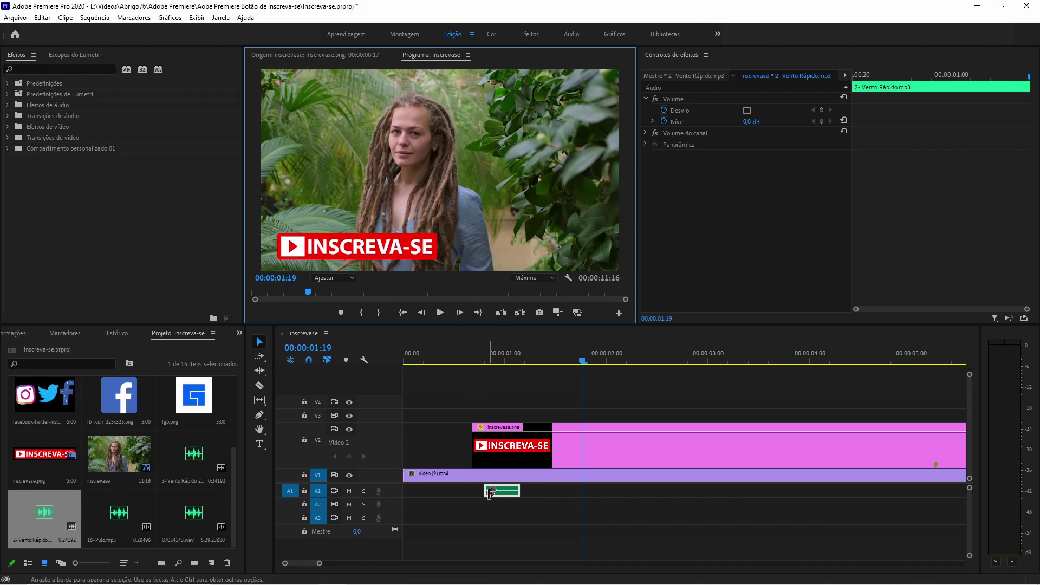
left_click(475, 386)
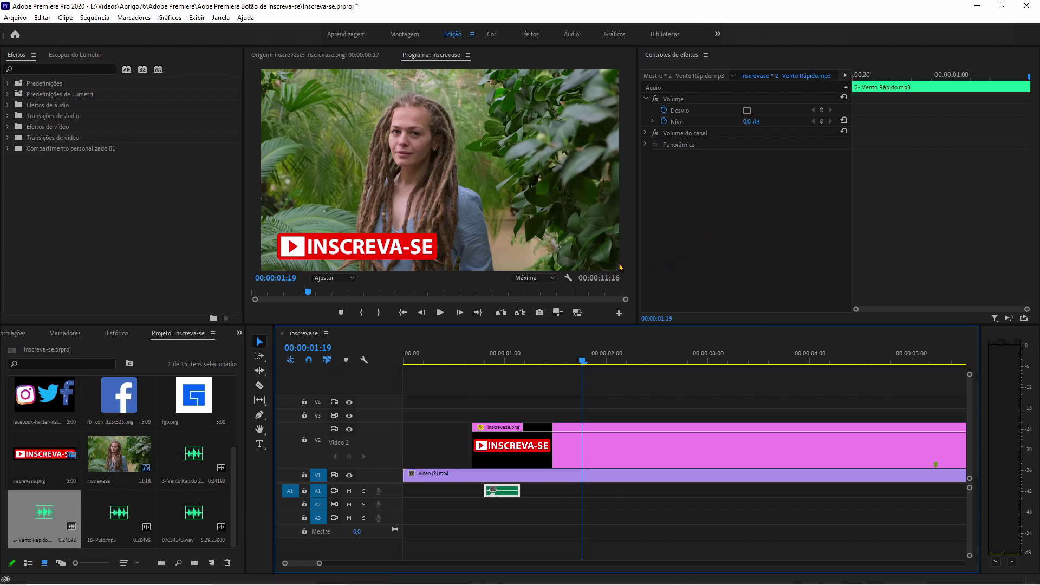
key("Home")
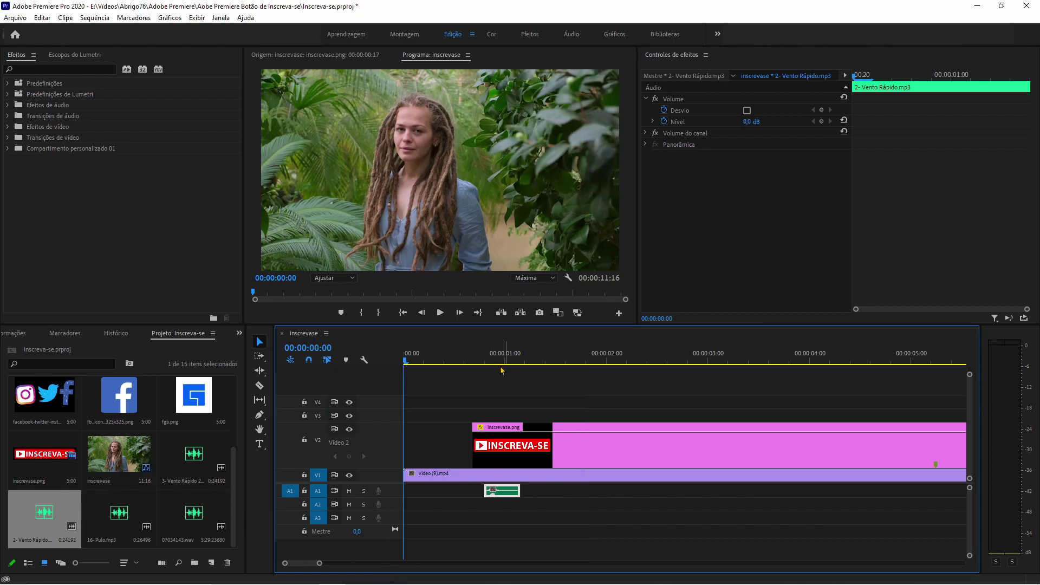
Expand track A1 to show the waveform and replay from the button's entrance
double_click(395, 498)
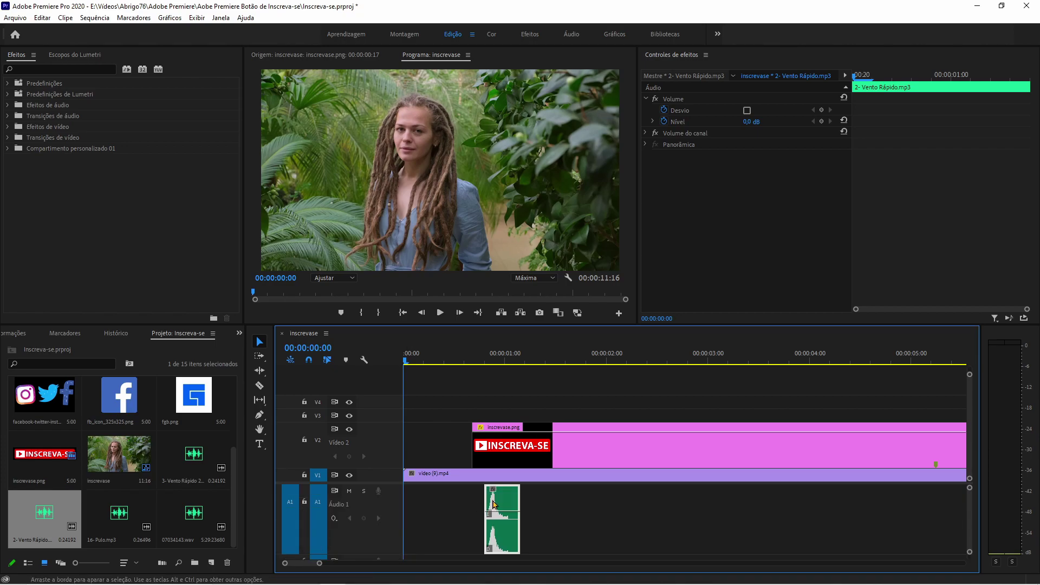
left_click_drag(483, 361, 497, 370)
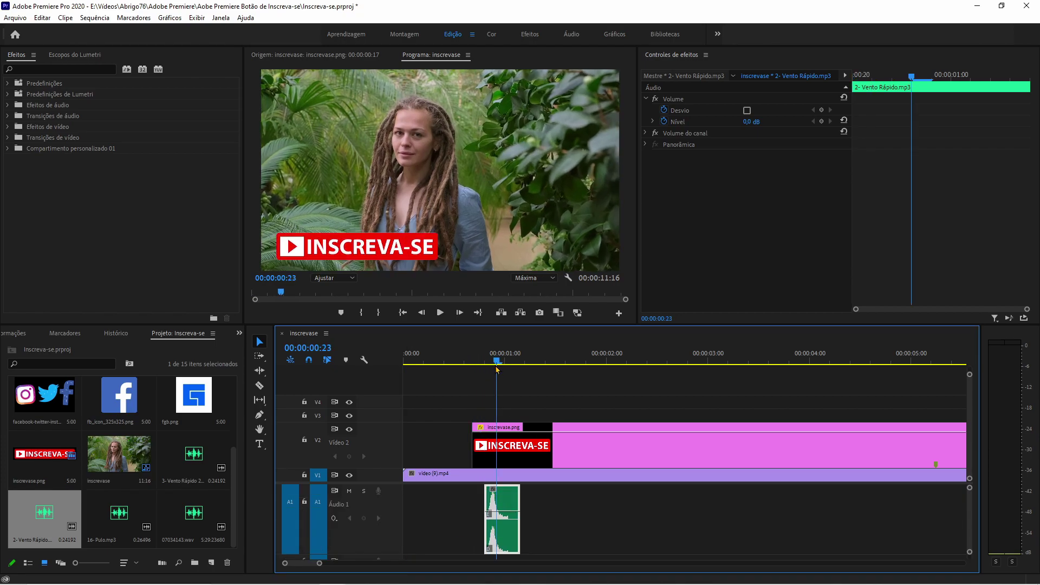
key("space")
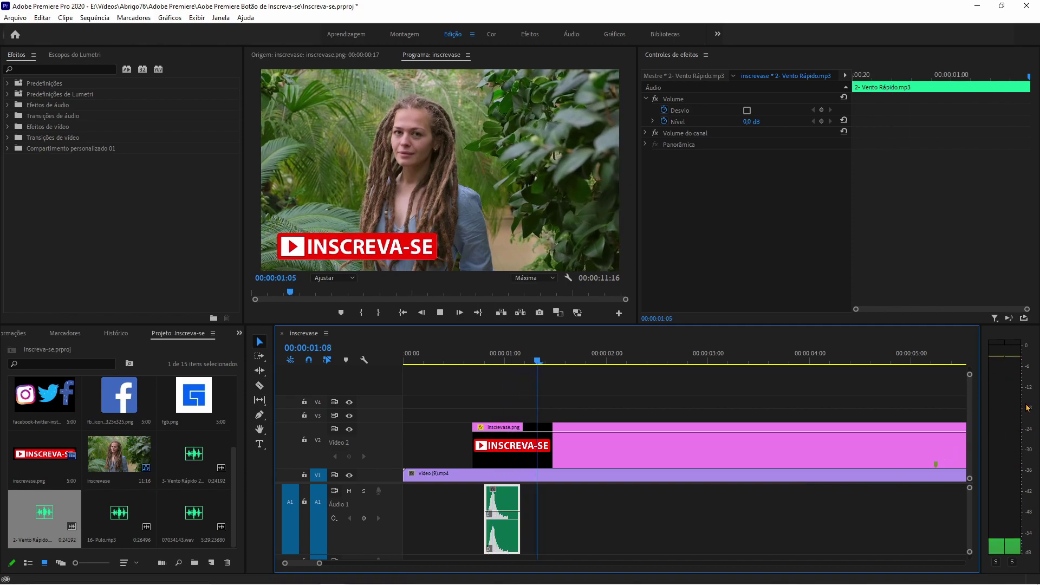
key("space")
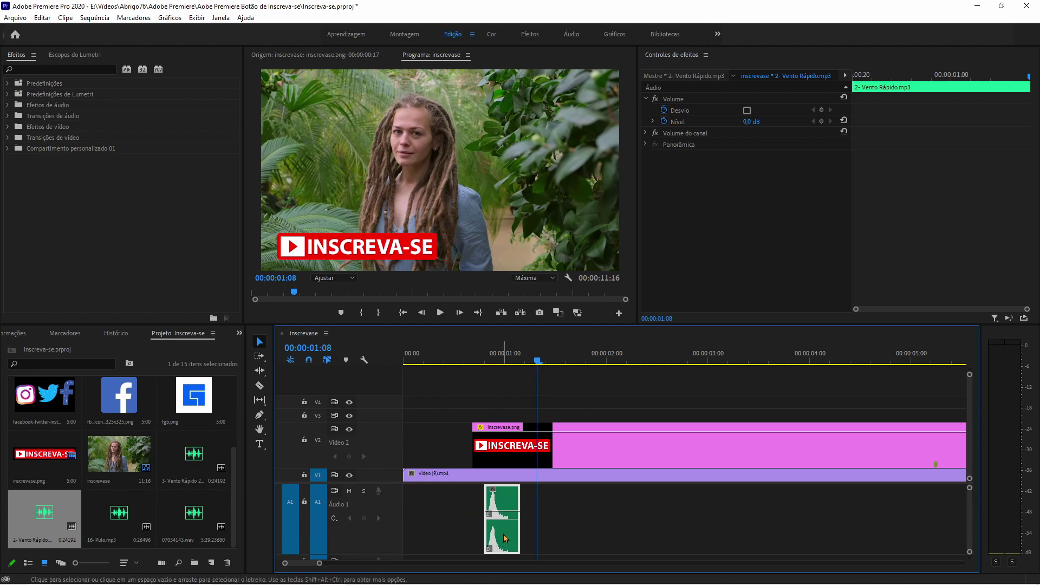
Lower the whoosh clip's volume level to -12 dB in Effect Controls
left_click(496, 356)
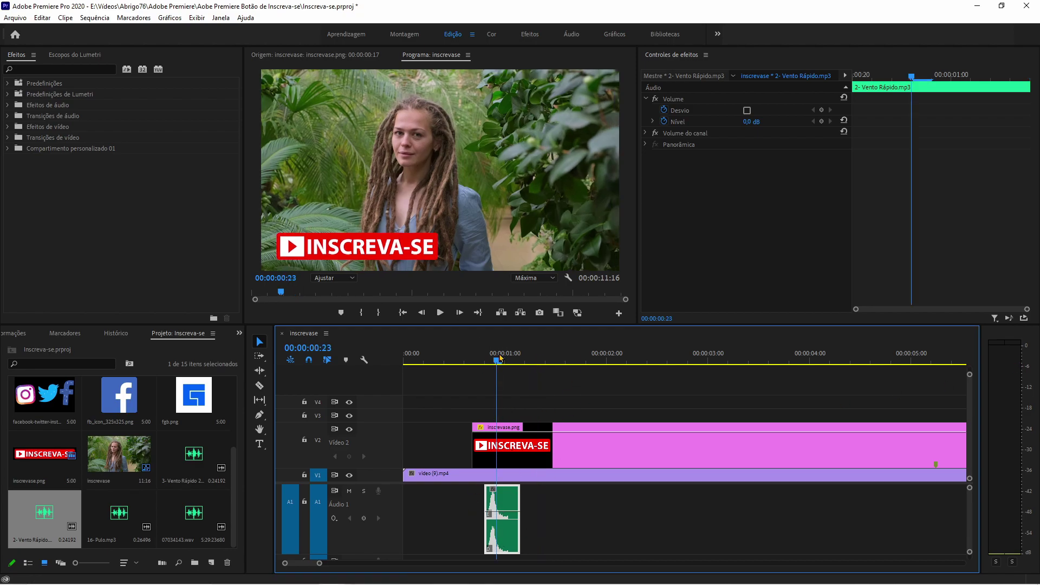
left_click(758, 120)
type("-12")
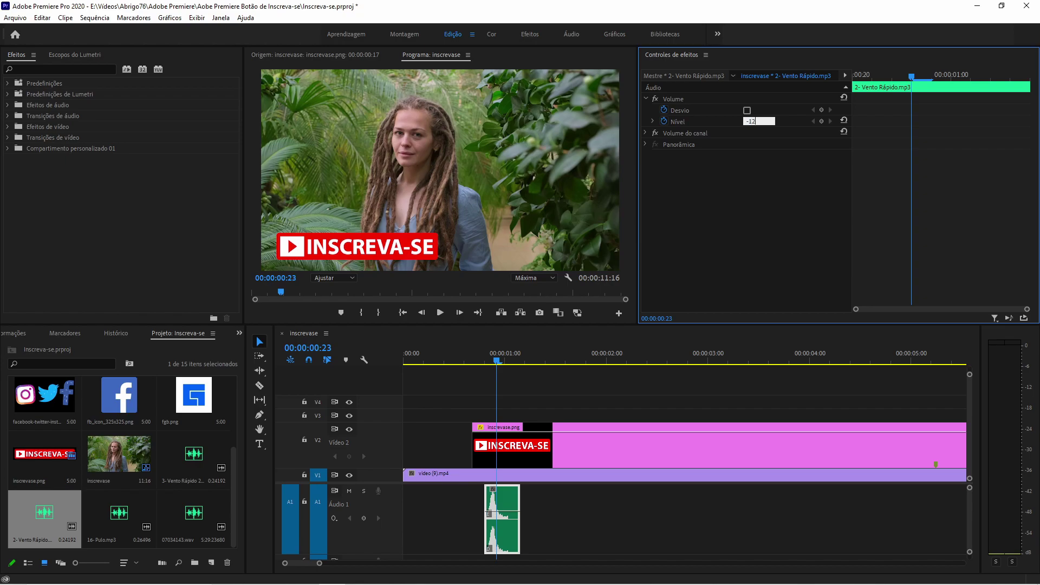
key("Return")
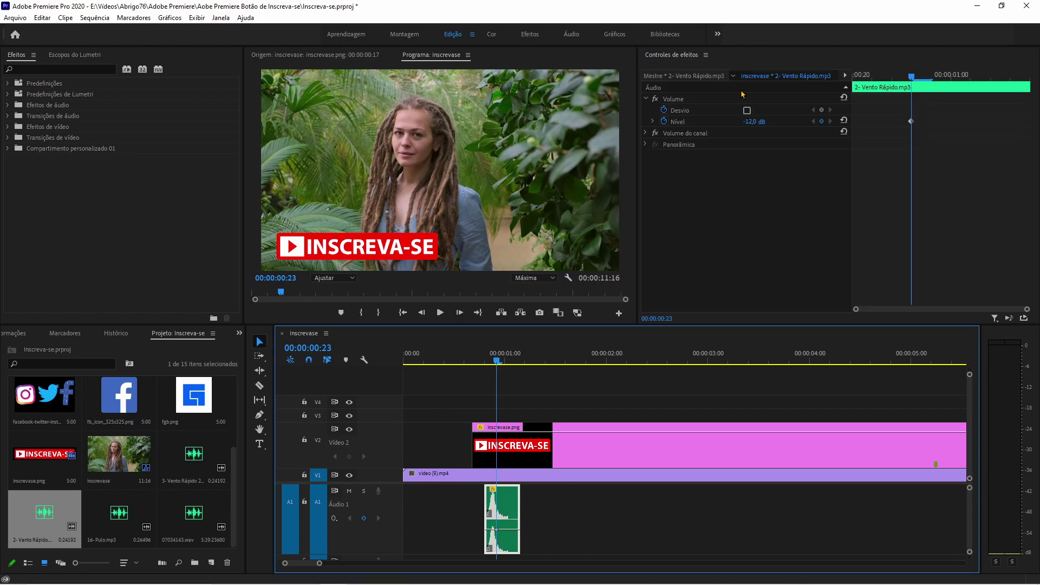
Play the button entrance with the quieter whoosh, then select the inscrevase.png clip
left_click(466, 360)
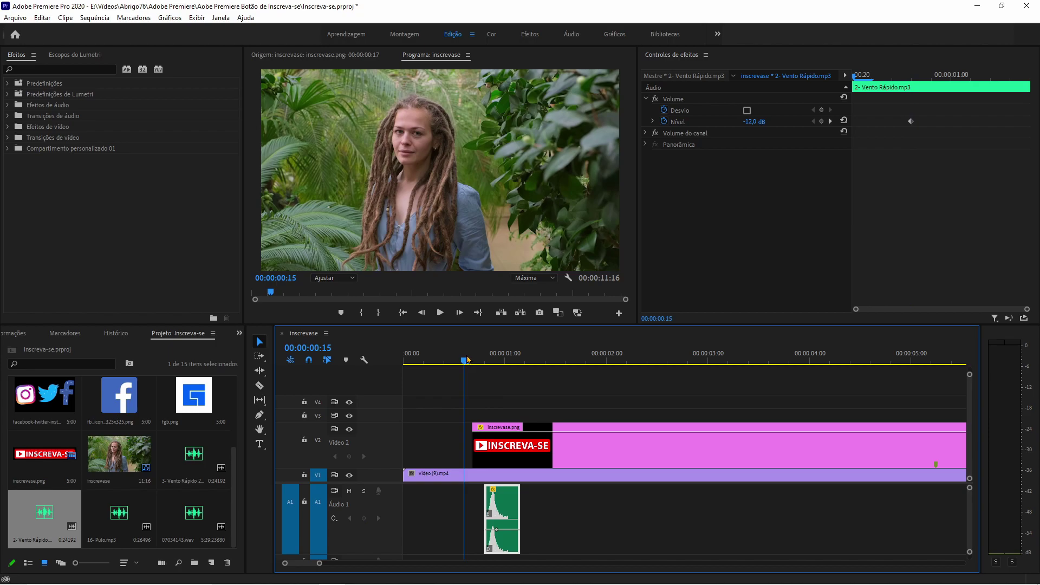
key("space")
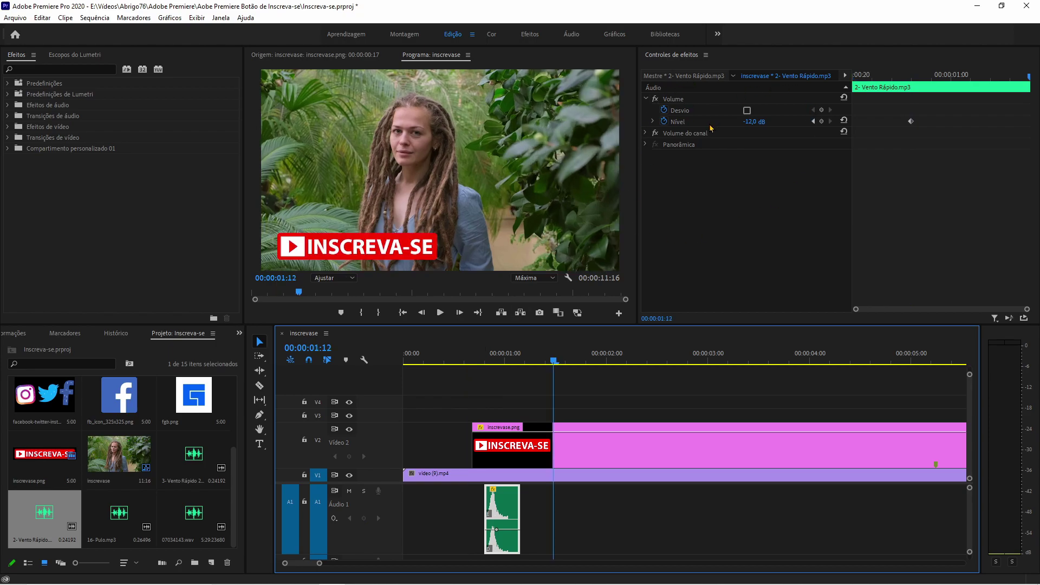
left_click(566, 459)
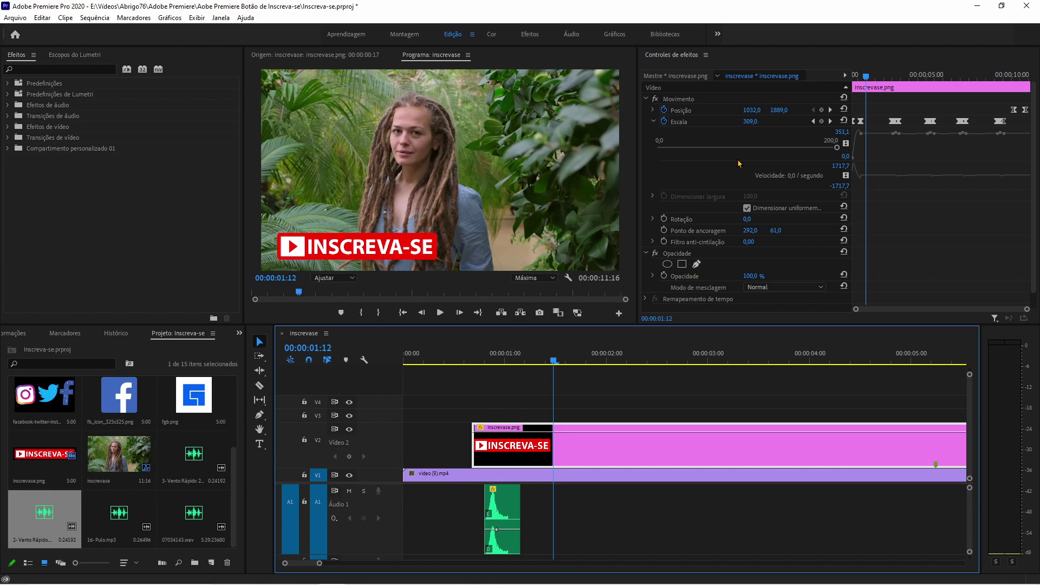
Replay the button's entrance from about 00:00:00:15, then zoom out to the whole sequence
left_click(465, 361)
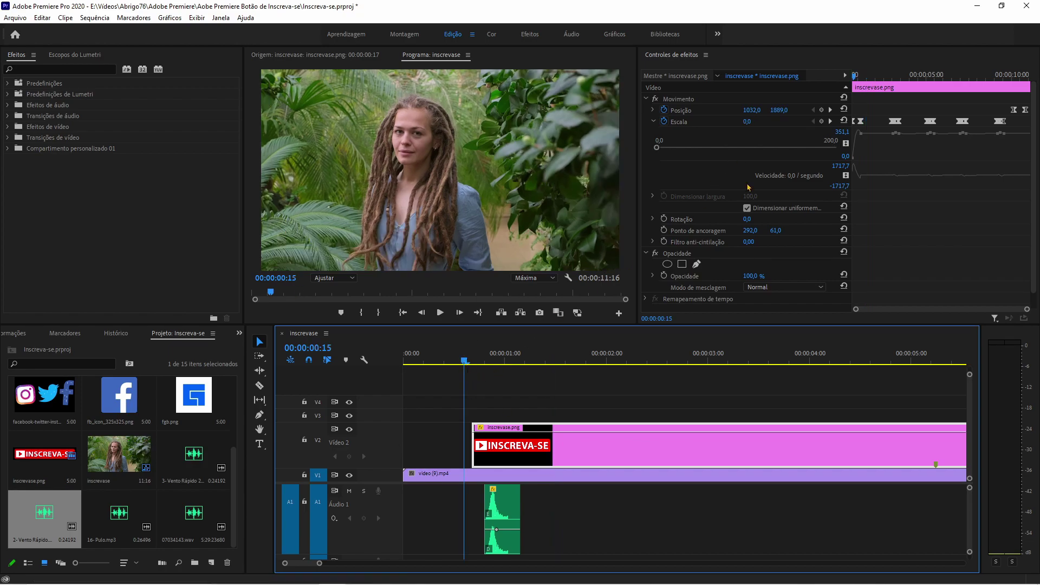
key("space")
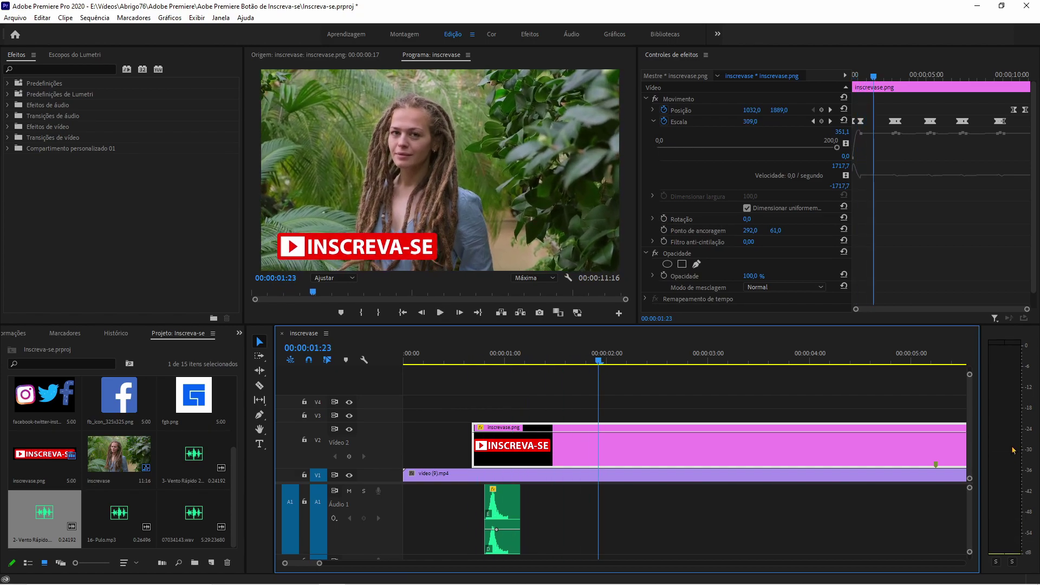
key("space")
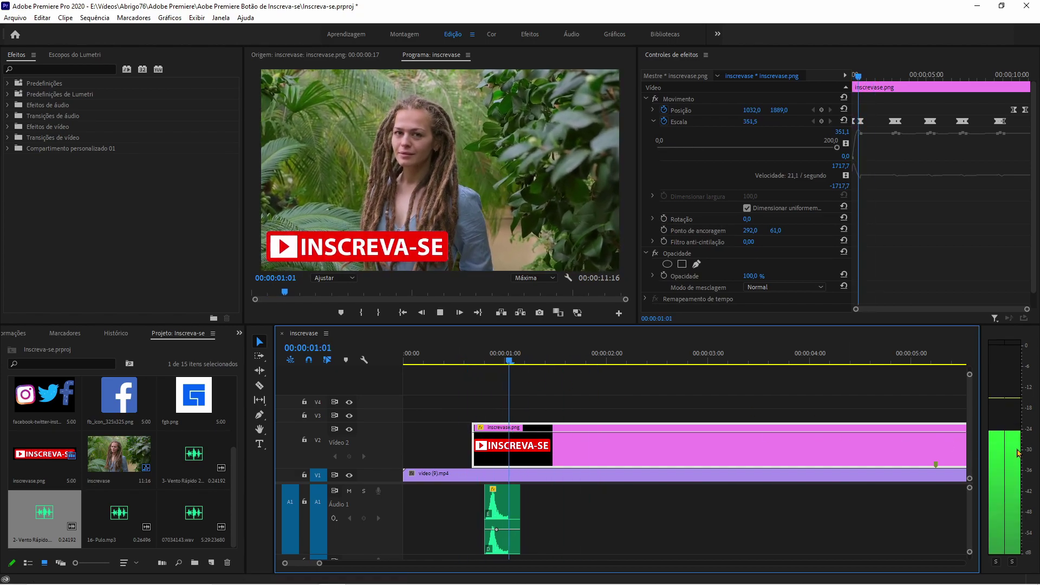
key("space")
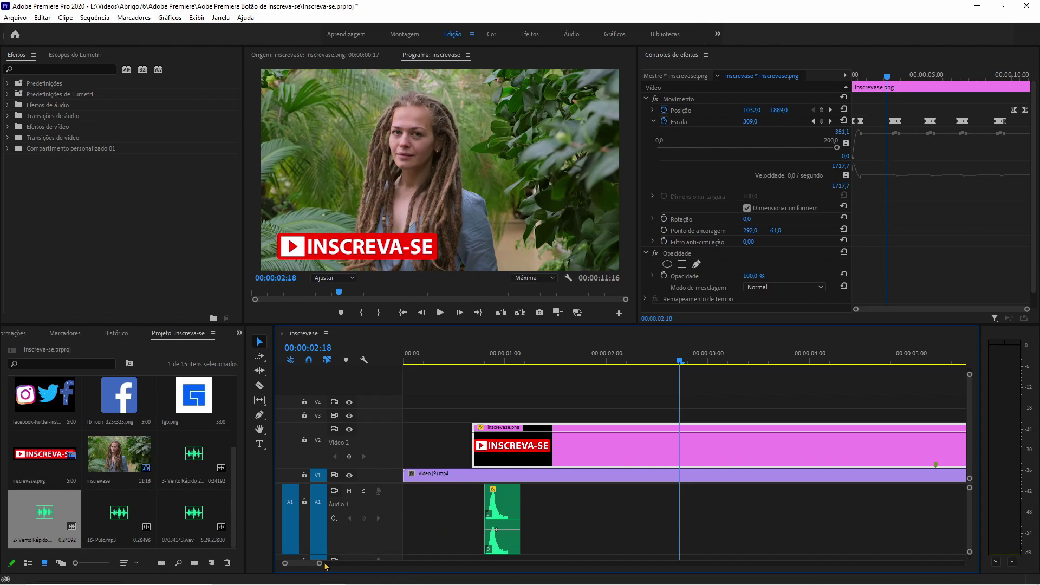
left_click_drag(319, 564, 350, 563)
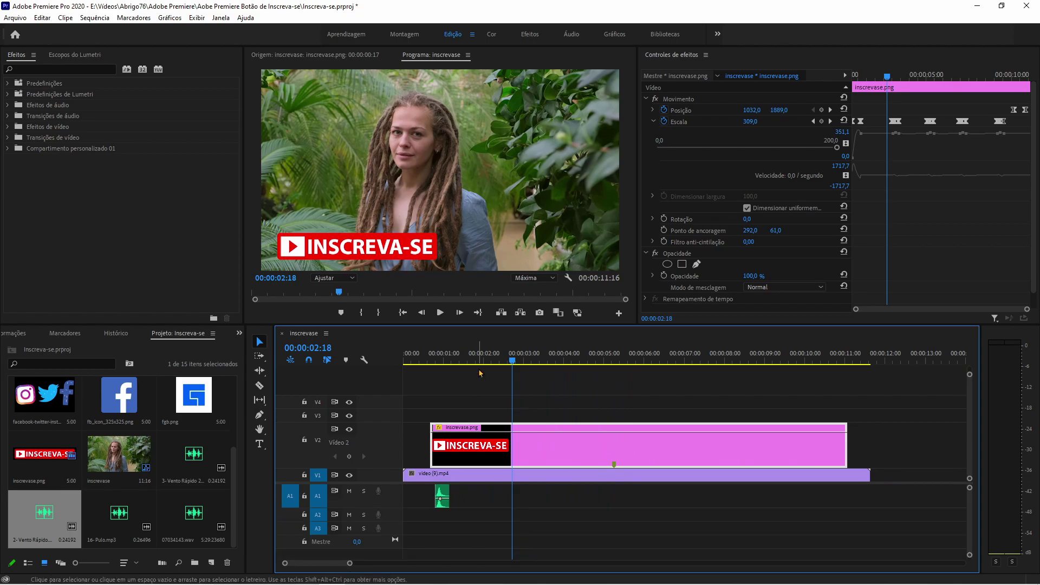
Drop a second 2- Vento Rápido whoosh on A1 at 00:00:10:17 and zoom in there
left_click(448, 357)
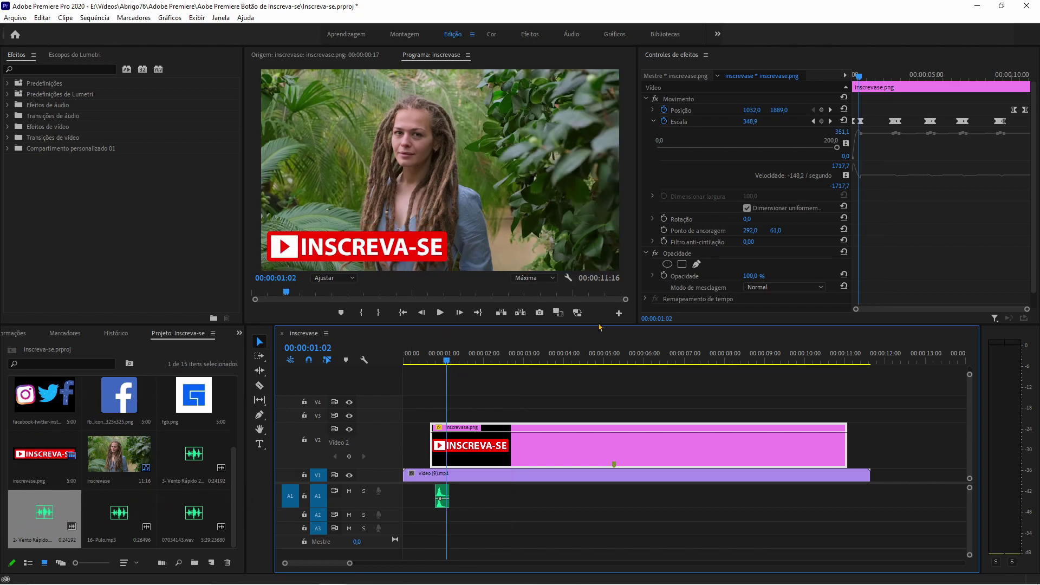
left_click(832, 357)
mouse_move(45, 514)
left_mouse_down()
mouse_move(817, 491)
mouse_move(807, 496)
left_mouse_up()
key("space")
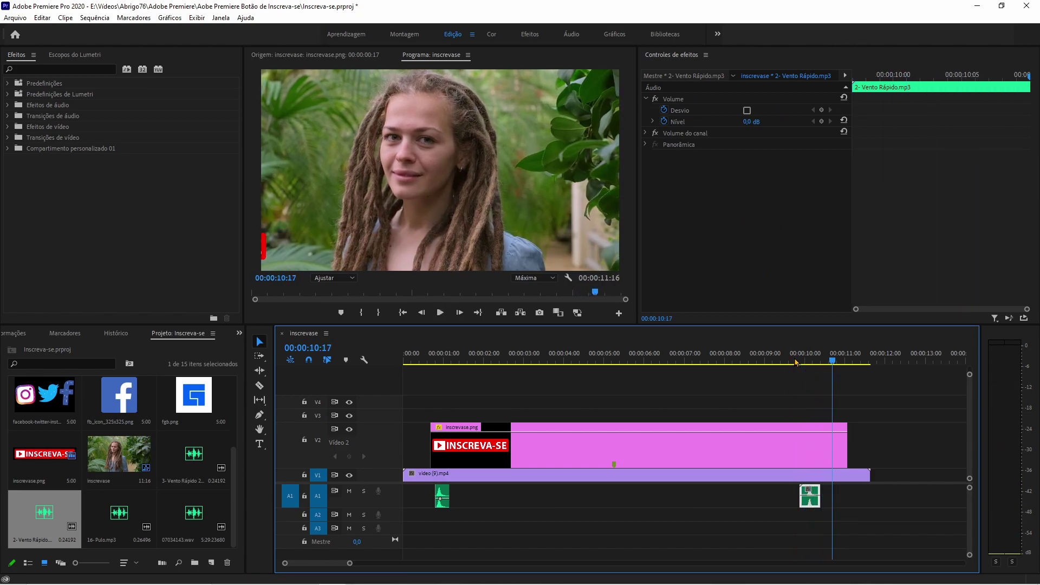
left_click_drag(350, 565, 318, 564)
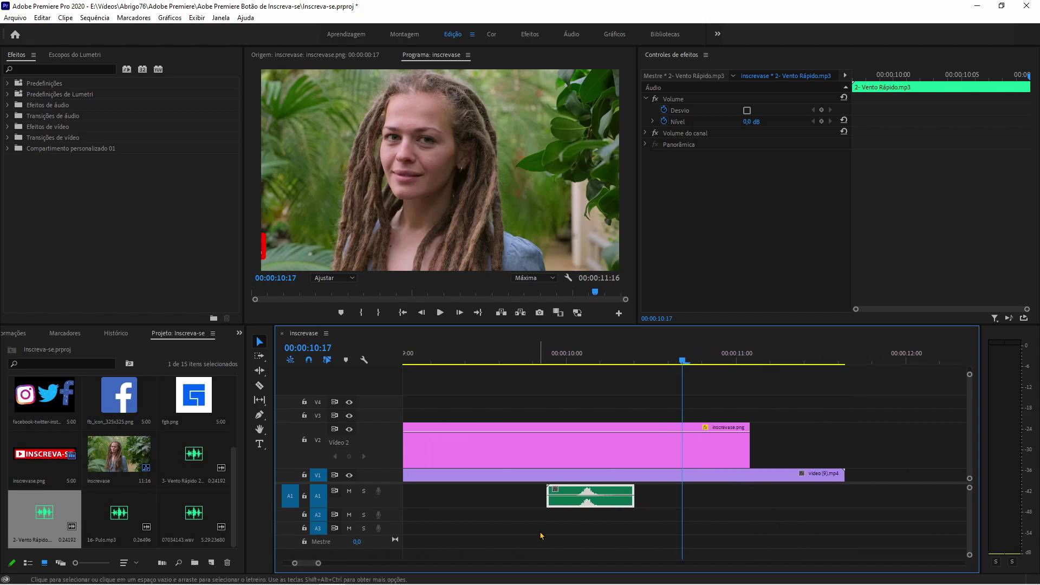
Set the second whoosh to 50% speed with Manter densidade de áudio checked
right_click(591, 505)
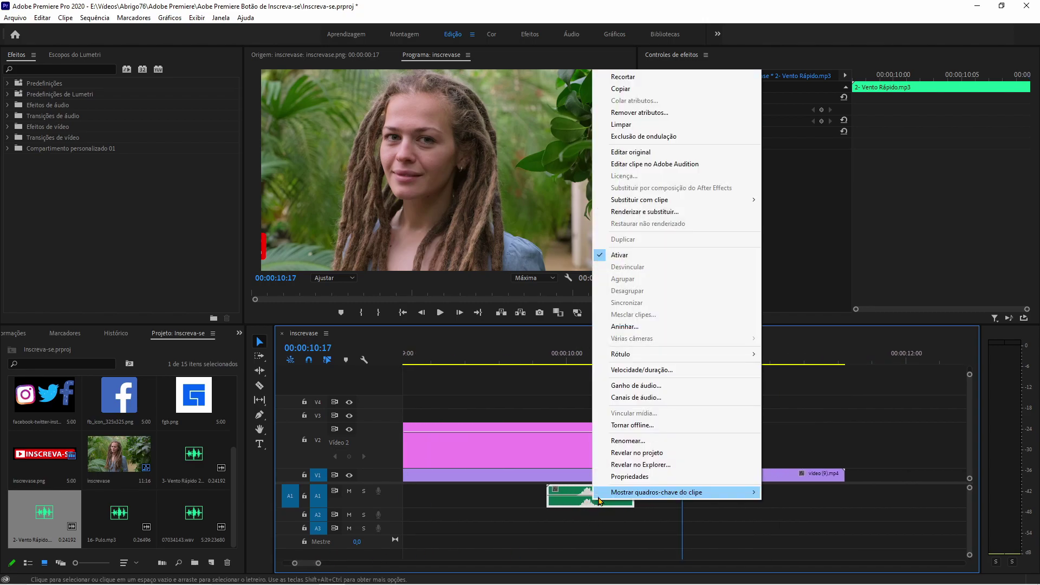
left_click(653, 373)
type("50")
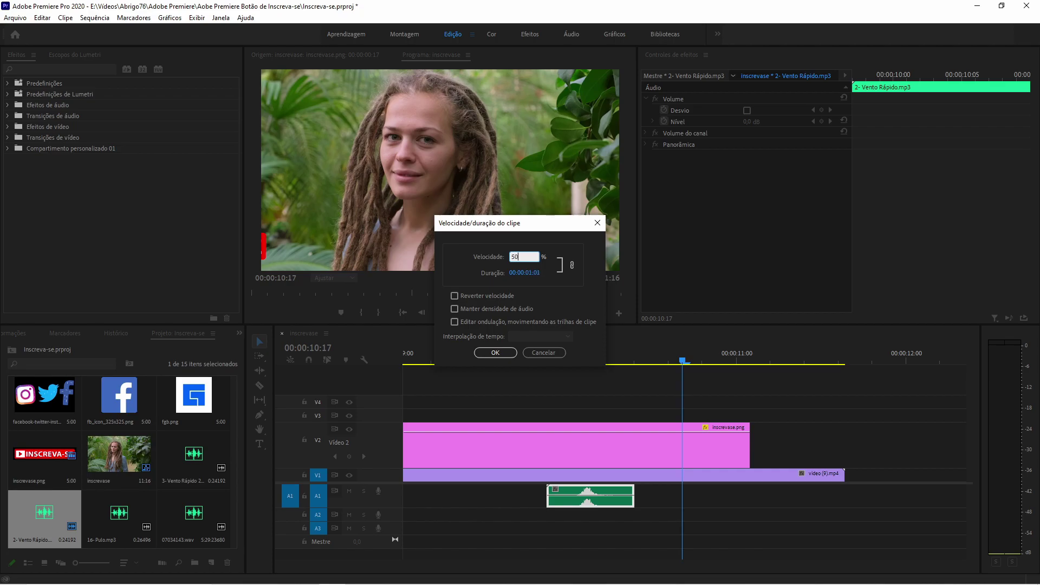
left_click(524, 314)
left_click(495, 352)
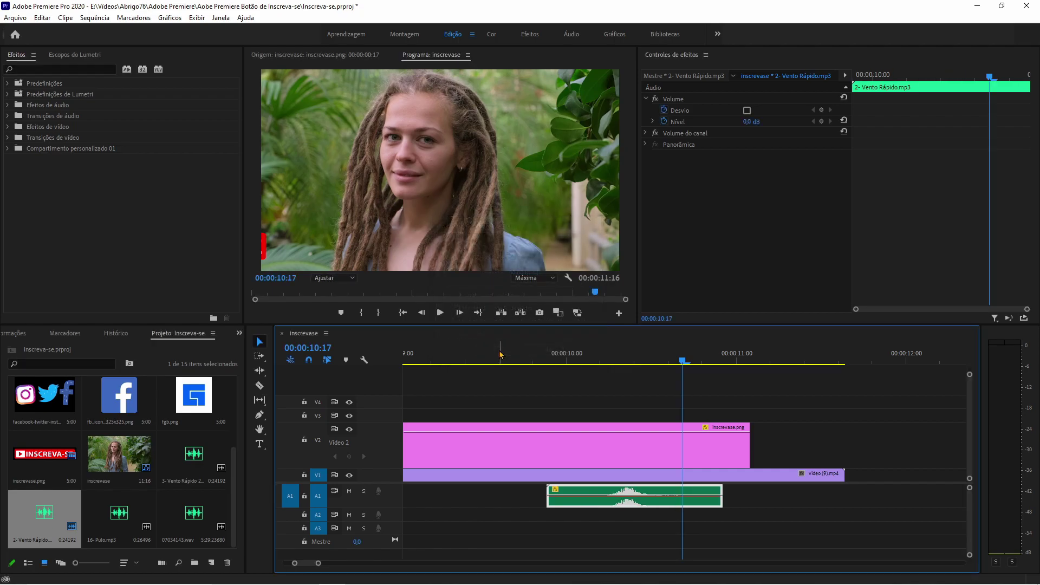
left_click(514, 354)
Shift the slowed whoosh earlier, preview it around 10 seconds, then delete it
key("Down")
key("space")
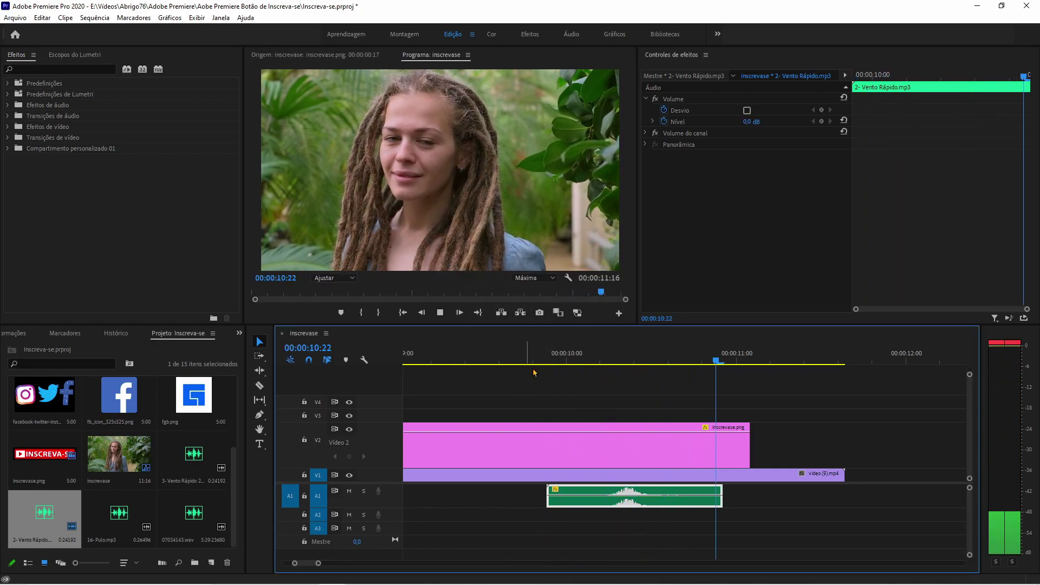
left_click_drag(635, 504, 596, 507)
left_click(553, 359)
key("space")
key("space")
left_click(523, 357)
key("space")
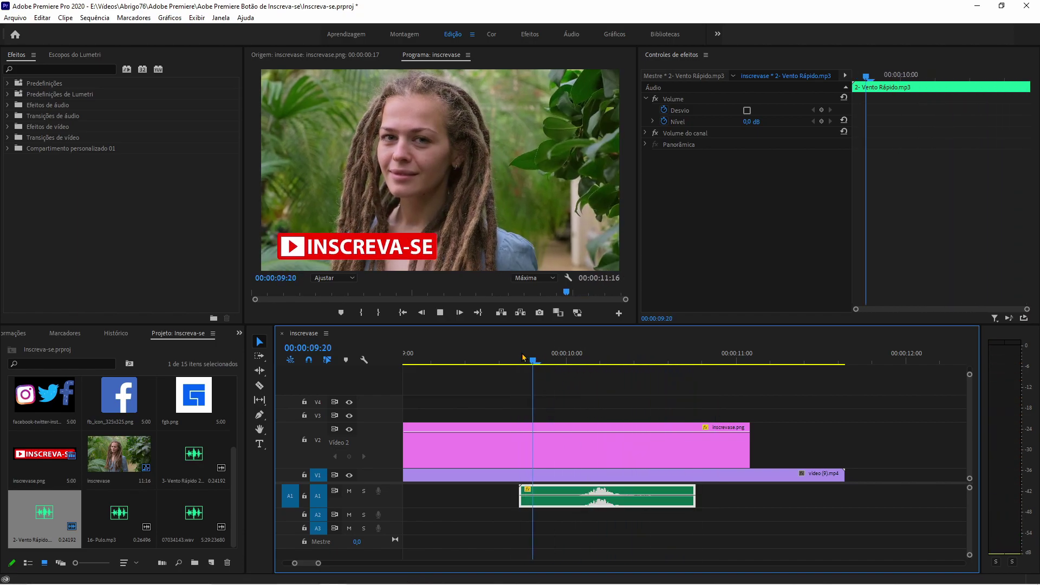
key("space")
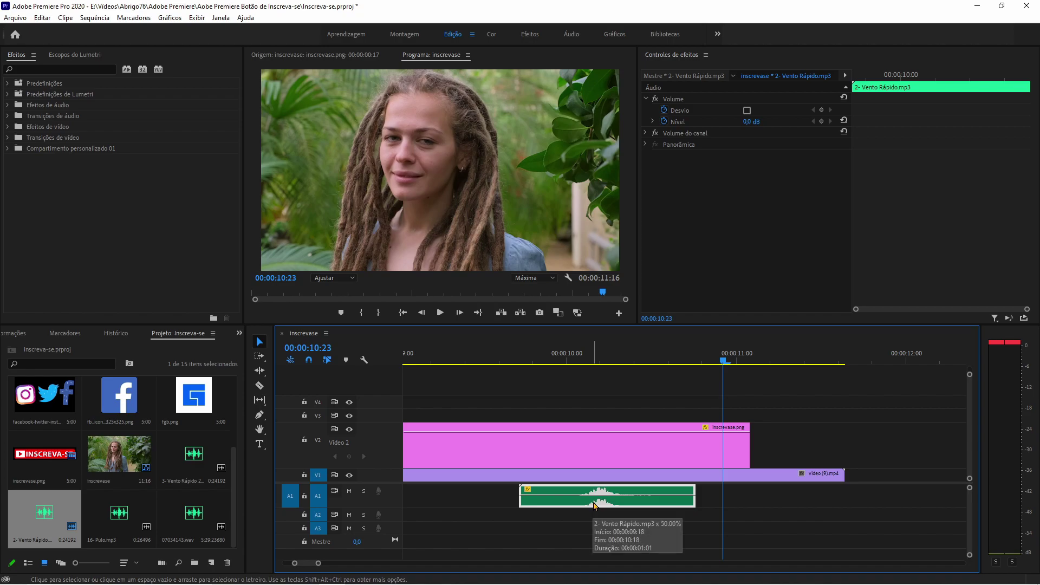
key("Delete")
Place 3- Vento Rápido 2 on A1 near the button's exit and preview it
left_click_drag(164, 477, 672, 498)
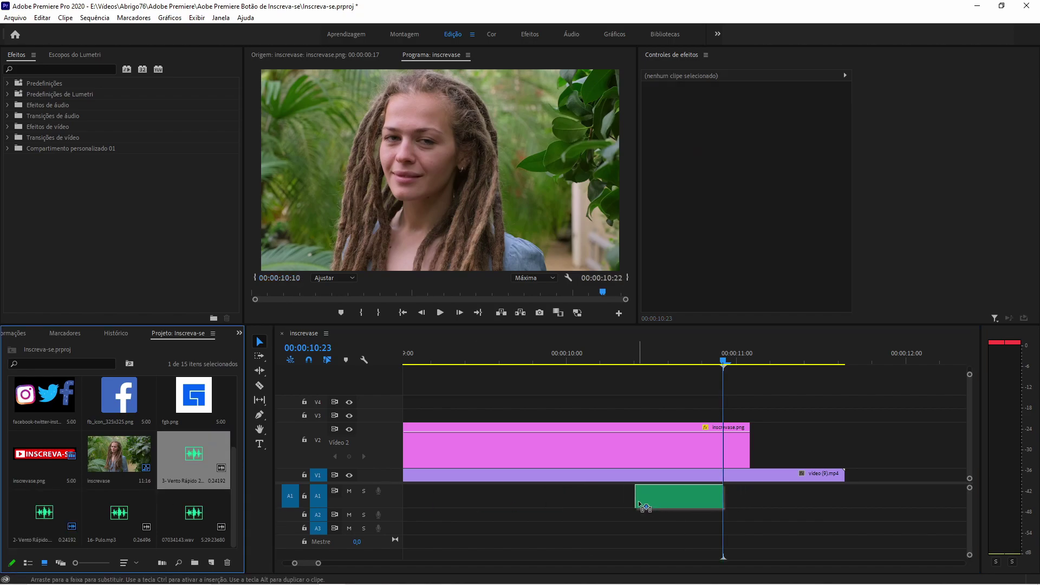
key("space")
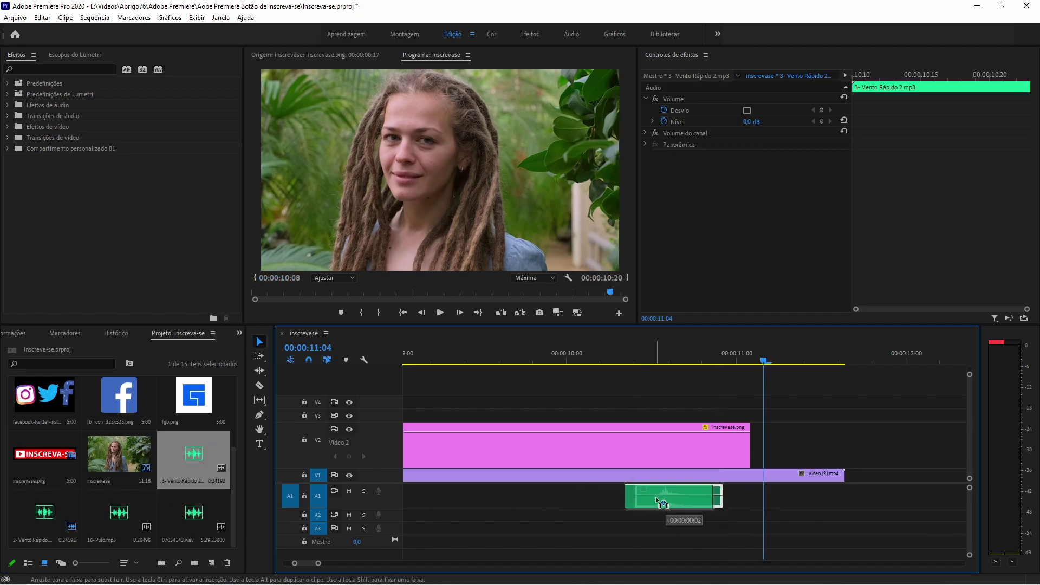
left_click_drag(670, 499, 677, 499)
key("Up")
left_click(622, 361)
key("space")
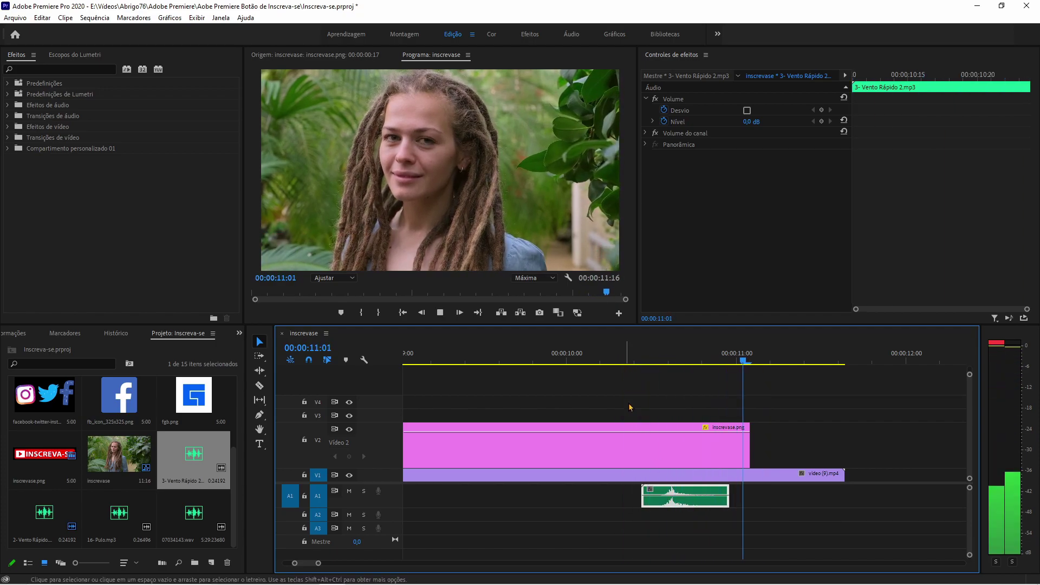
key("space")
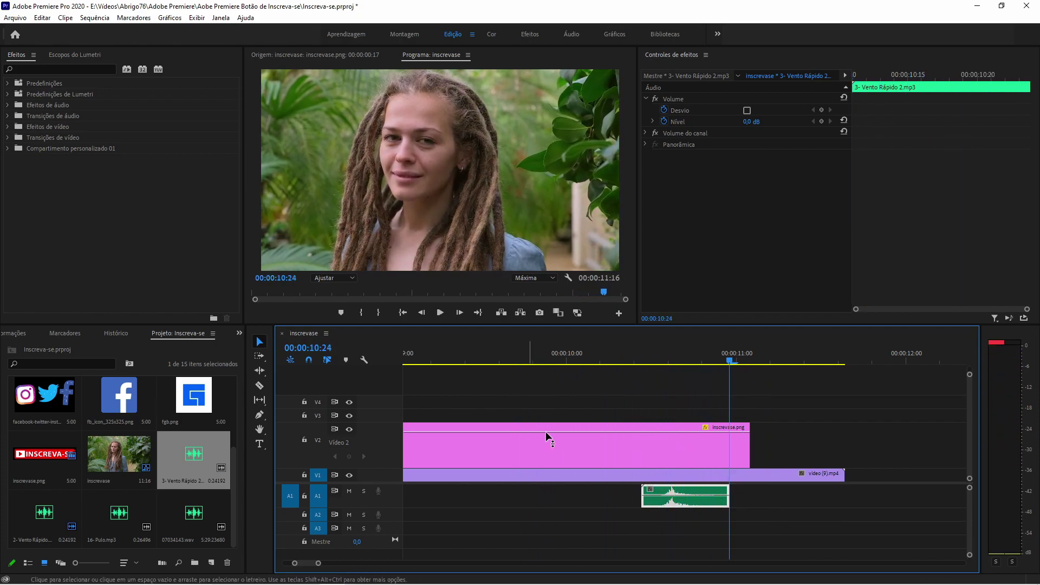
Nudge the whoosh slightly earlier twice, previewing around the 10-second mark each time
left_click_drag(653, 505, 640, 506)
left_click(499, 357)
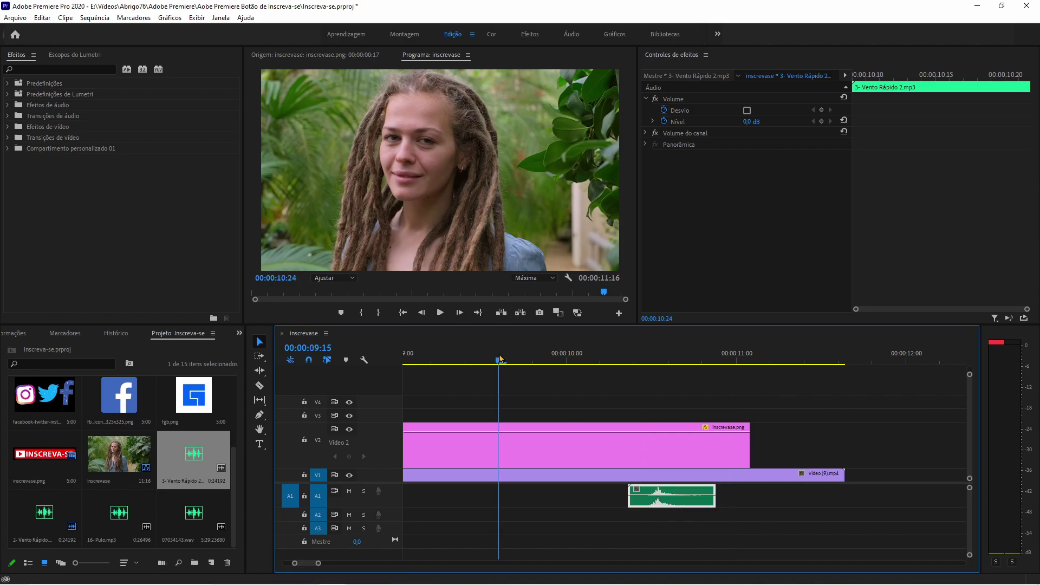
key("space")
key("space")
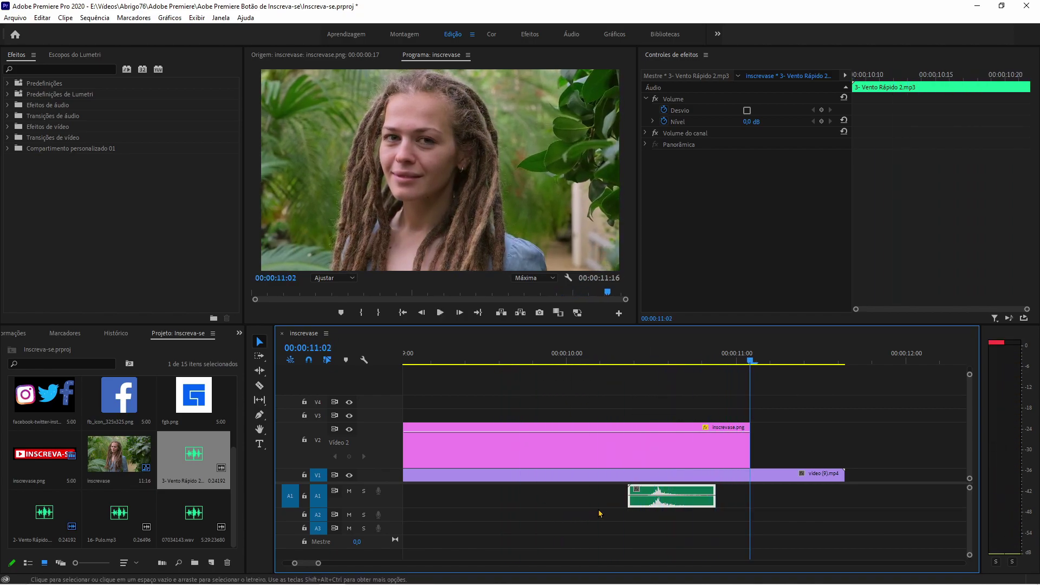
left_click_drag(644, 504, 639, 504)
left_click(580, 358)
key("space")
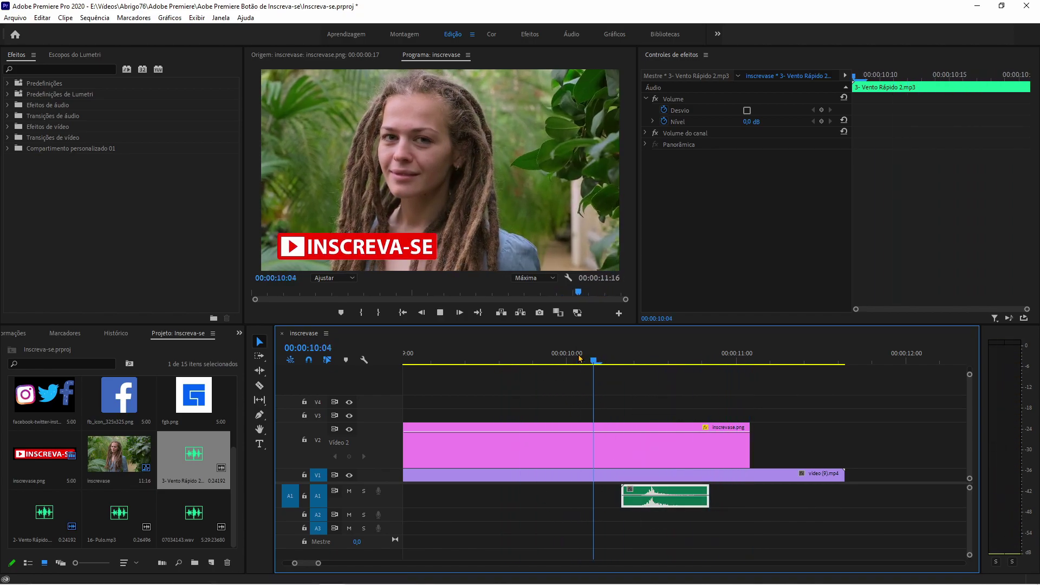
left_click(759, 118)
type("-16")
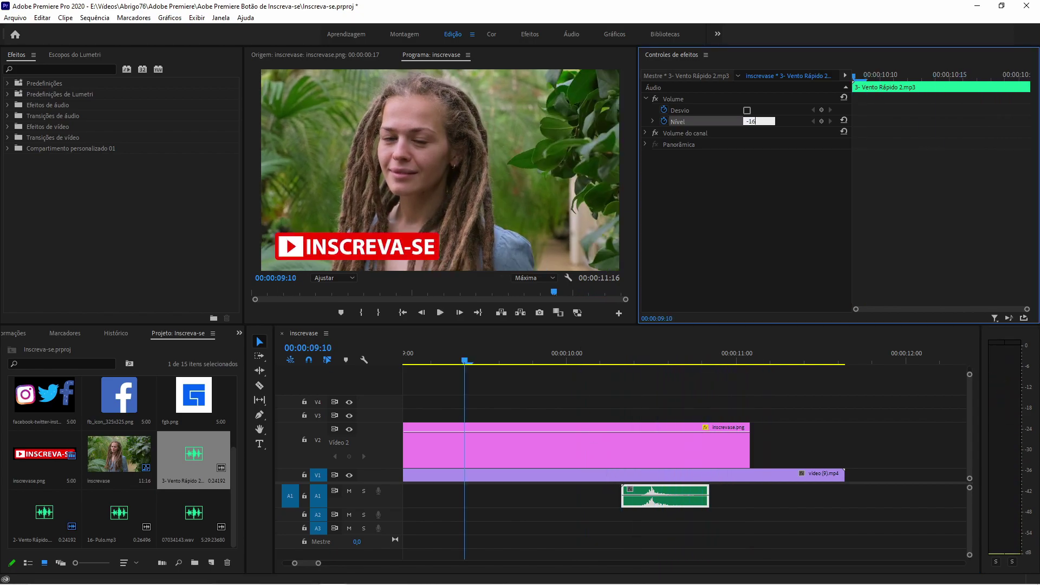
Set the whoosh volume to -16 dB and replay the passage around 10 seconds
key("Return")
key("space")
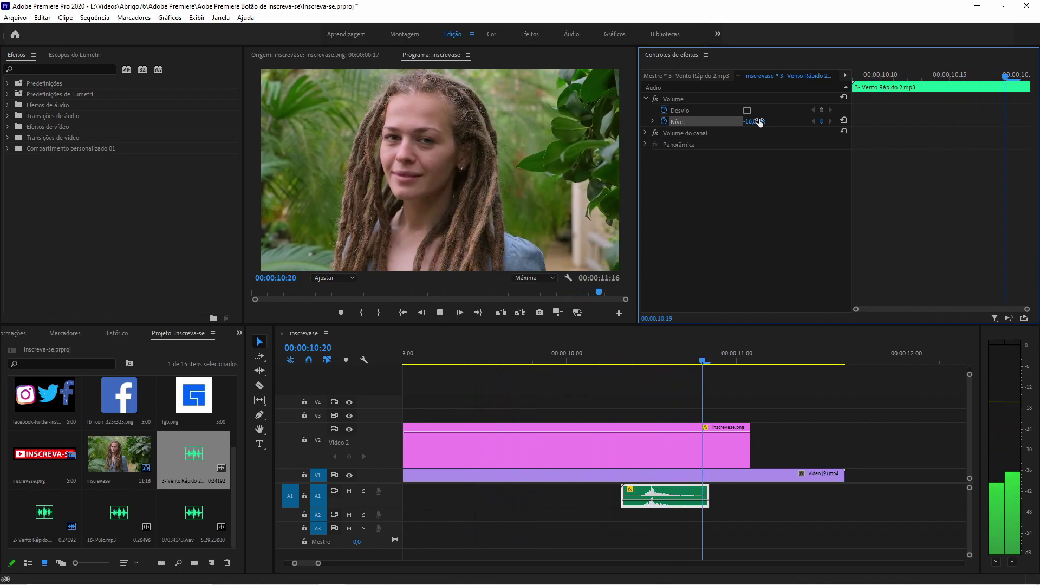
key("space")
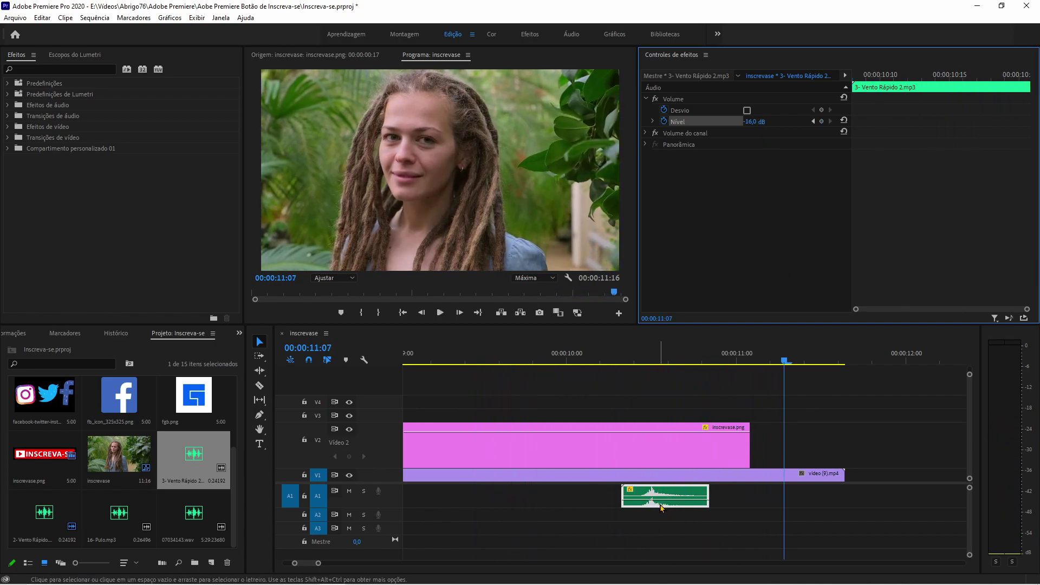
left_click(592, 345)
left_click(581, 359)
key("space")
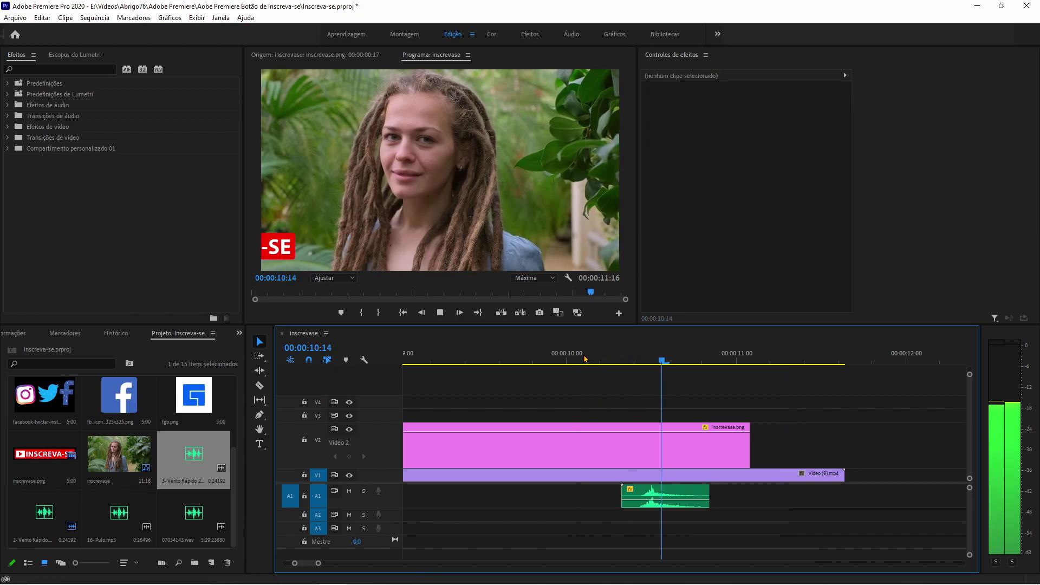
key("space")
left_click(530, 364)
key("space")
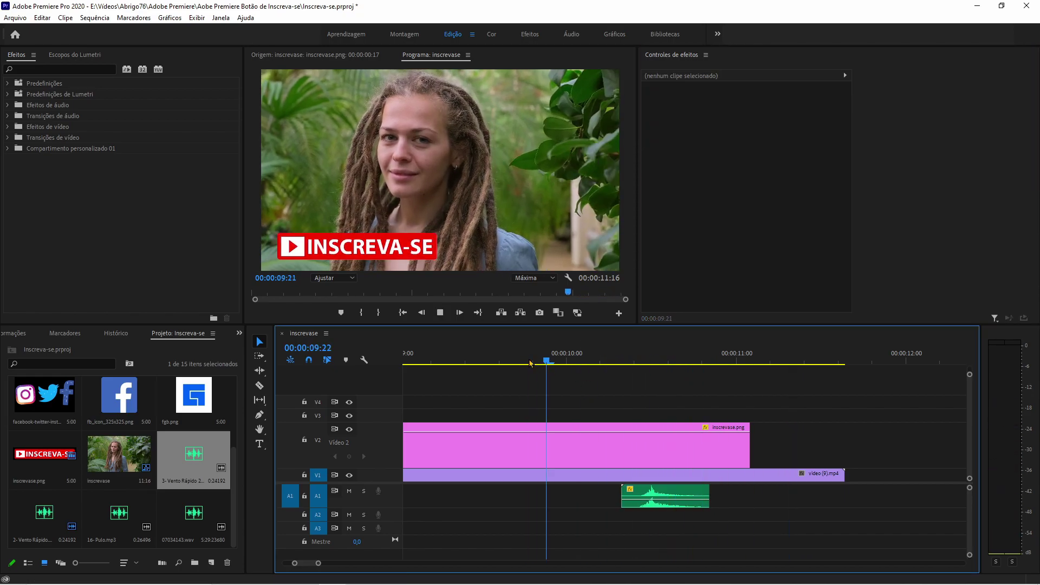
key("space")
Slow the whoosh clip to 50% speed, undoing an accidental volume raise
left_click(645, 499)
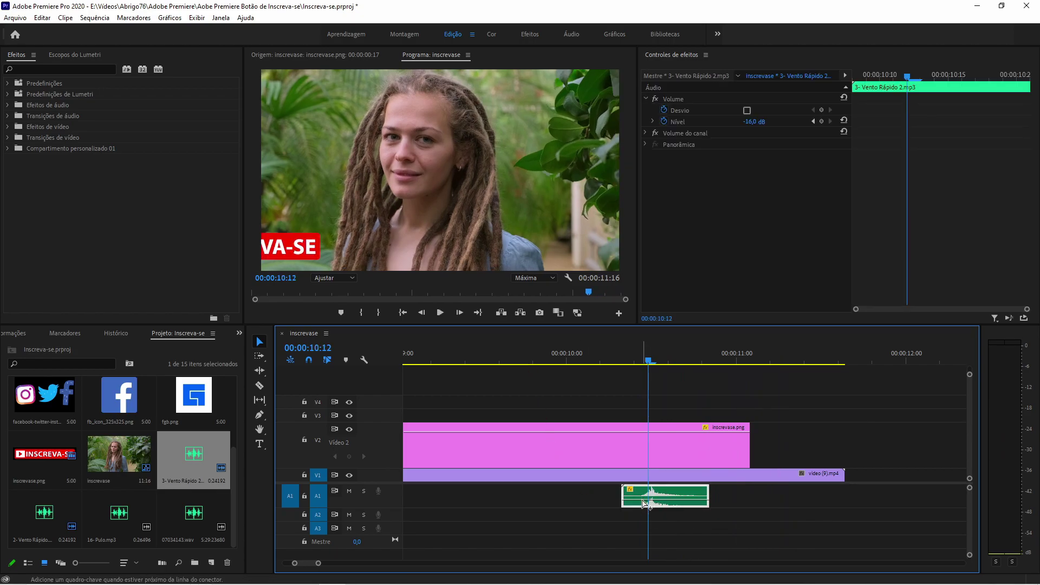
key("ctrl+r")
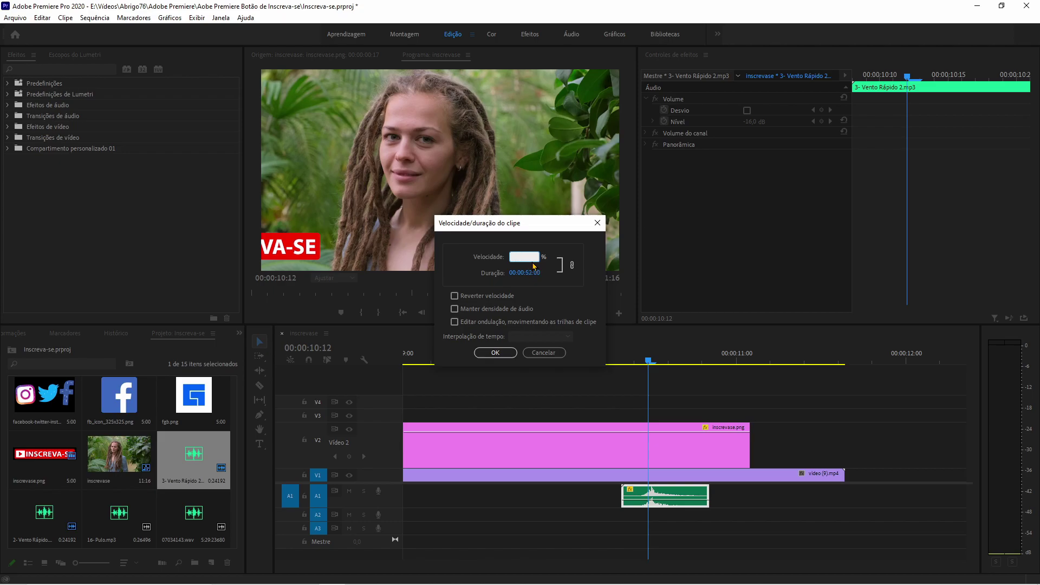
key("Tab")
left_click(497, 352)
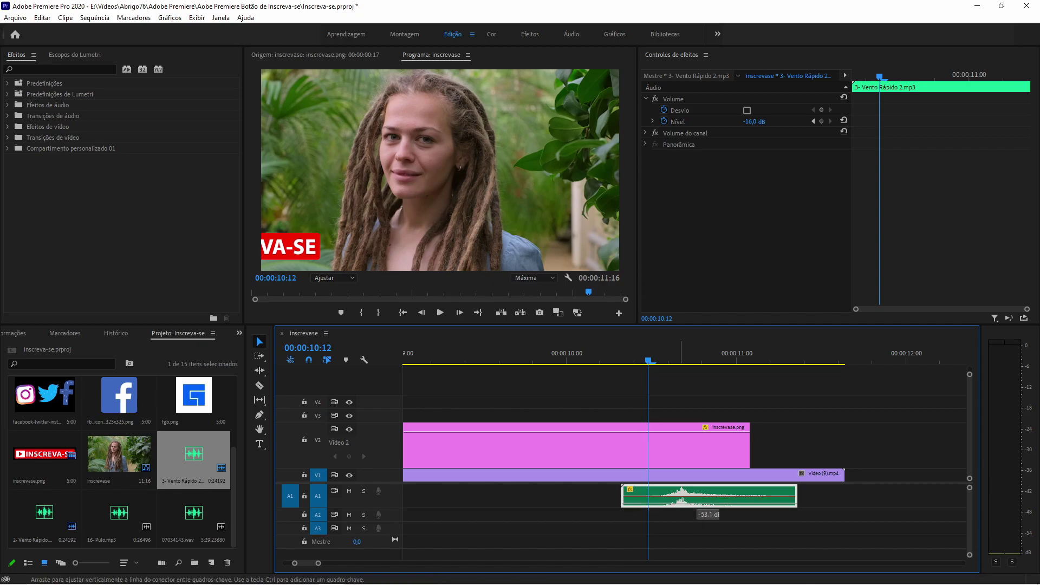
left_click_drag(707, 507, 677, 497)
key("ctrl+z")
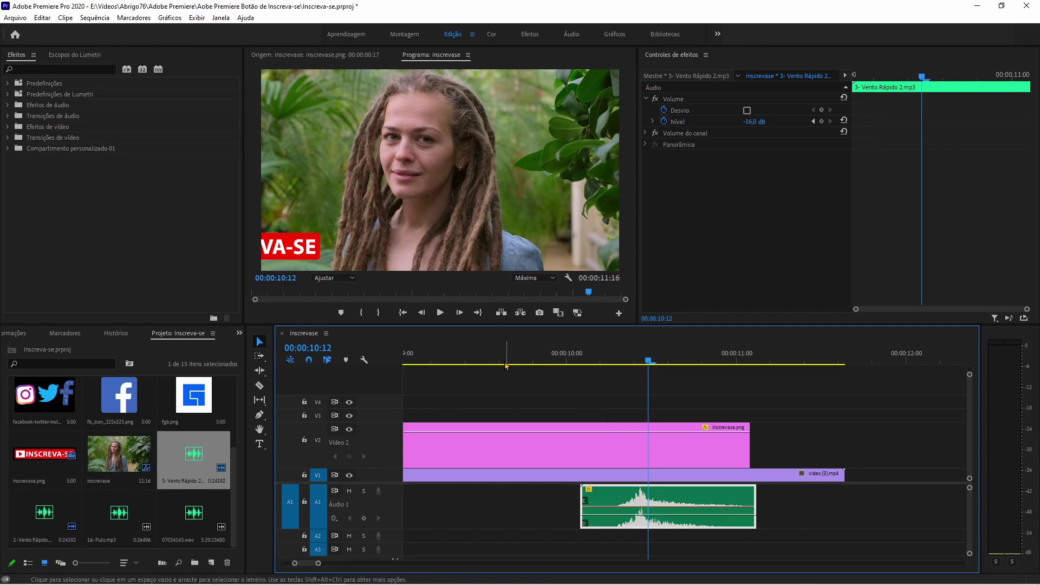
Move the whoosh clip on A1 to the button's exit near 10 seconds and preview it from about 9:23
left_click(500, 355)
key("space")
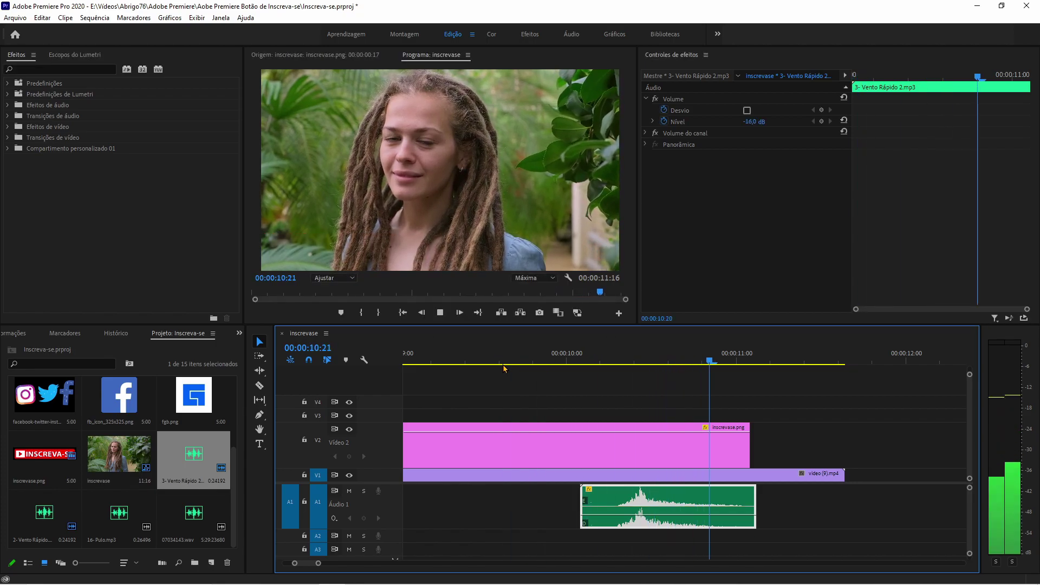
left_click(529, 362)
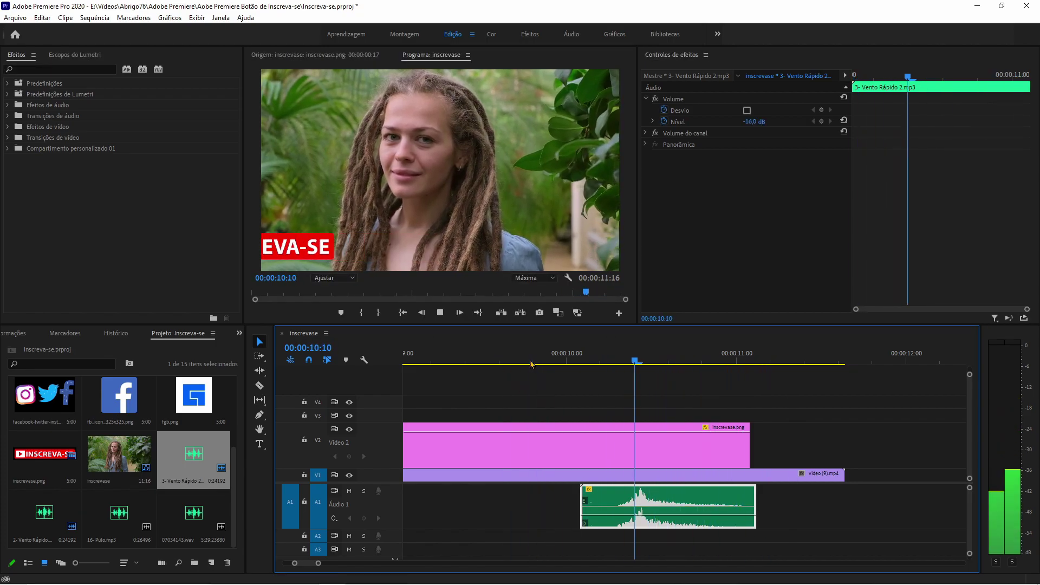
key("space")
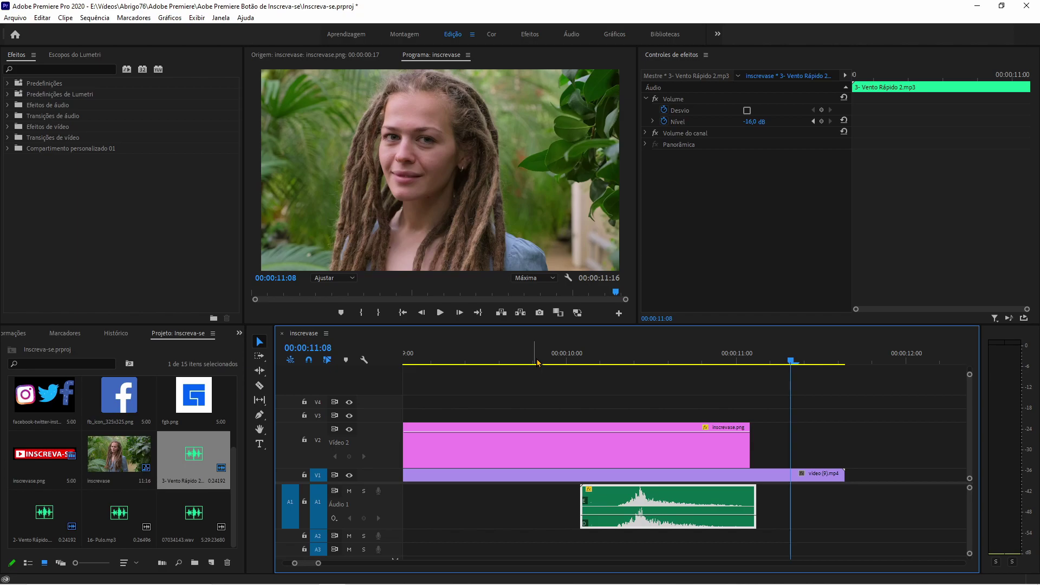
key("minus")
key("minus")
key("minus")
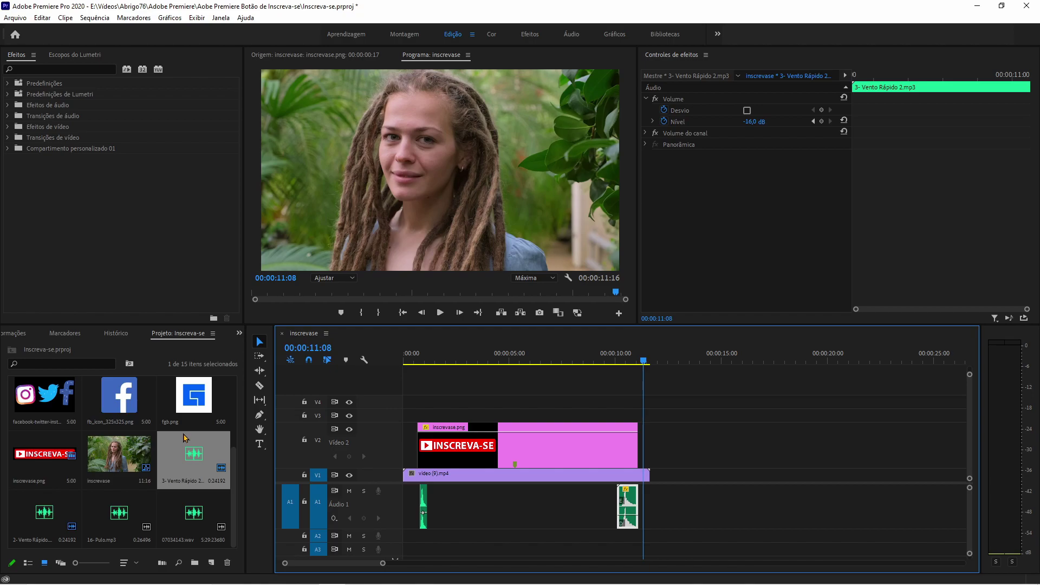
Lay 07034143.wav on track A2 starting around 00:00:04:10
left_click(238, 490)
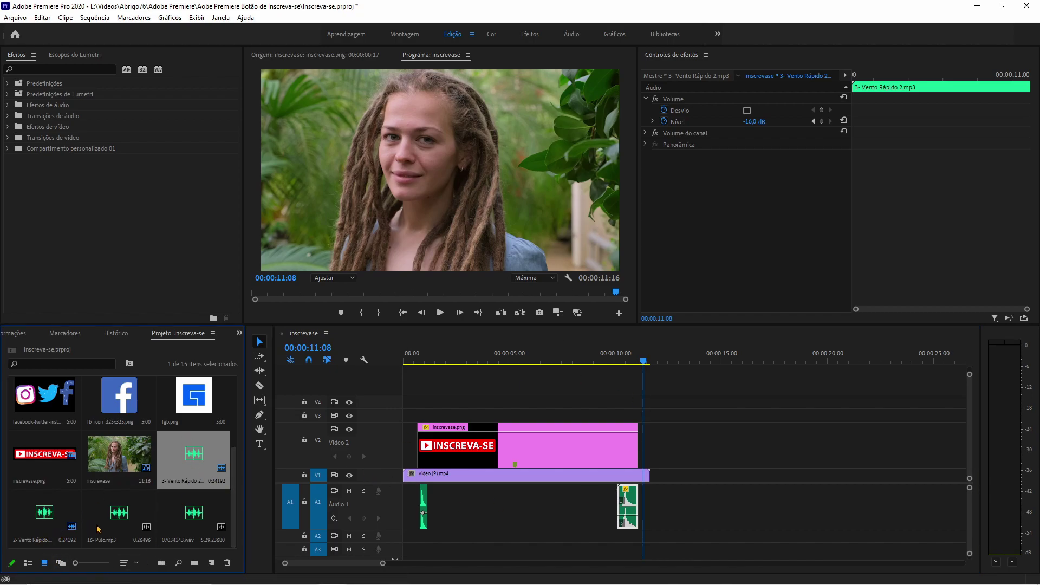
left_click(125, 513)
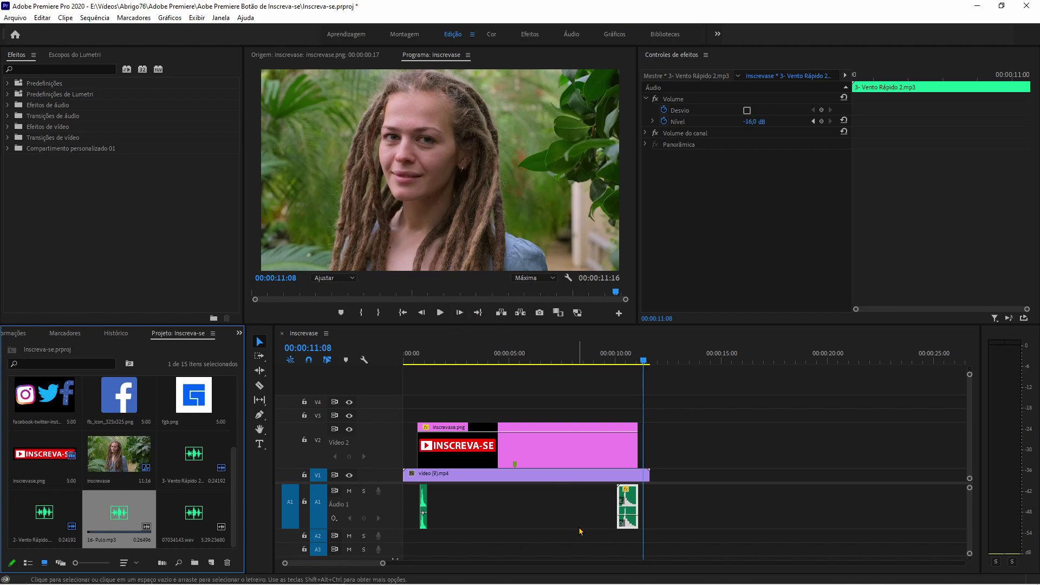
mouse_move(403, 562)
left_mouse_down()
mouse_move(440, 536)
mouse_move(120, 528)
left_mouse_up()
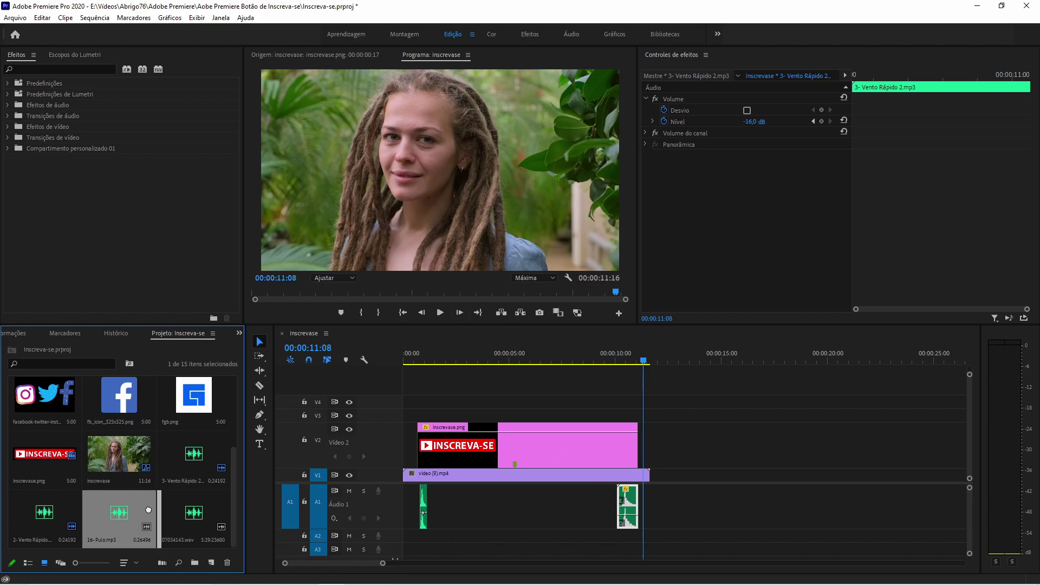
mouse_move(194, 513)
left_mouse_down()
mouse_move(463, 512)
mouse_move(493, 536)
left_mouse_up()
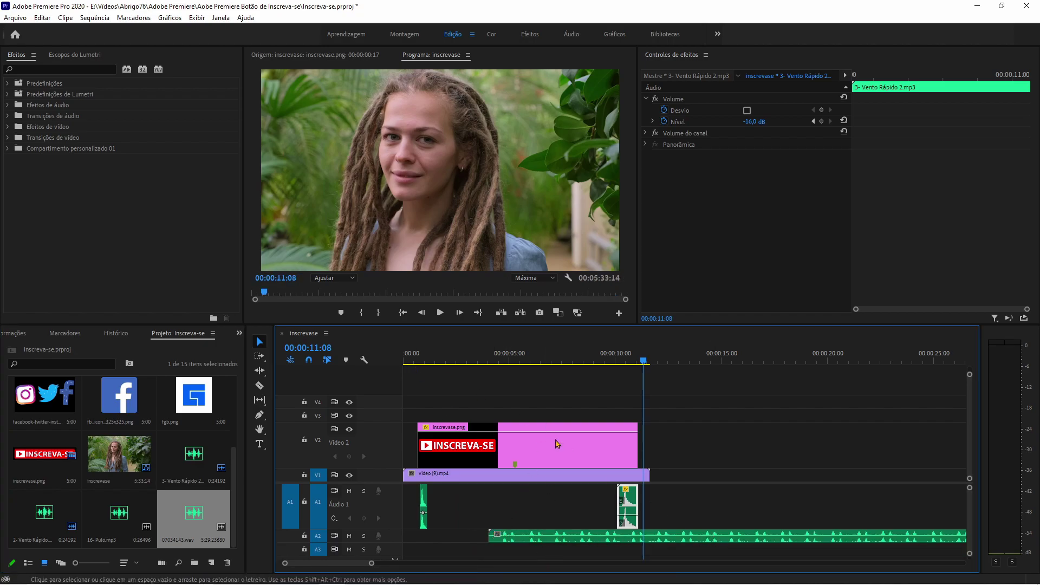
left_click(498, 361)
Trim the A2 07034143.wav clip to a short snippet from about 4:16 to 5:07
key("=")
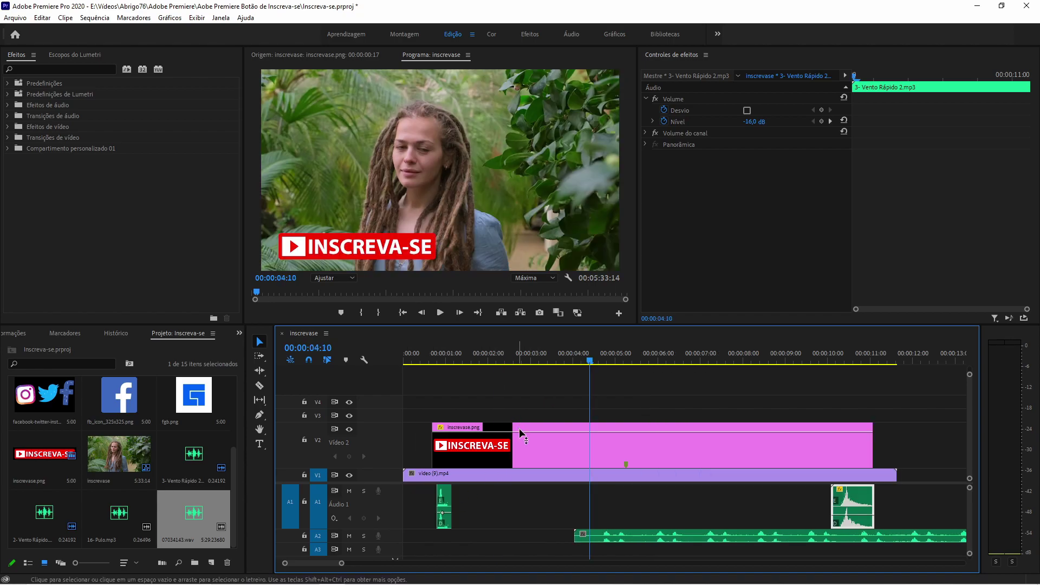
key("=")
mouse_move(697, 369)
left_mouse_down()
mouse_move(770, 380)
mouse_move(723, 374)
left_mouse_up()
key("ctrl+alt+q")
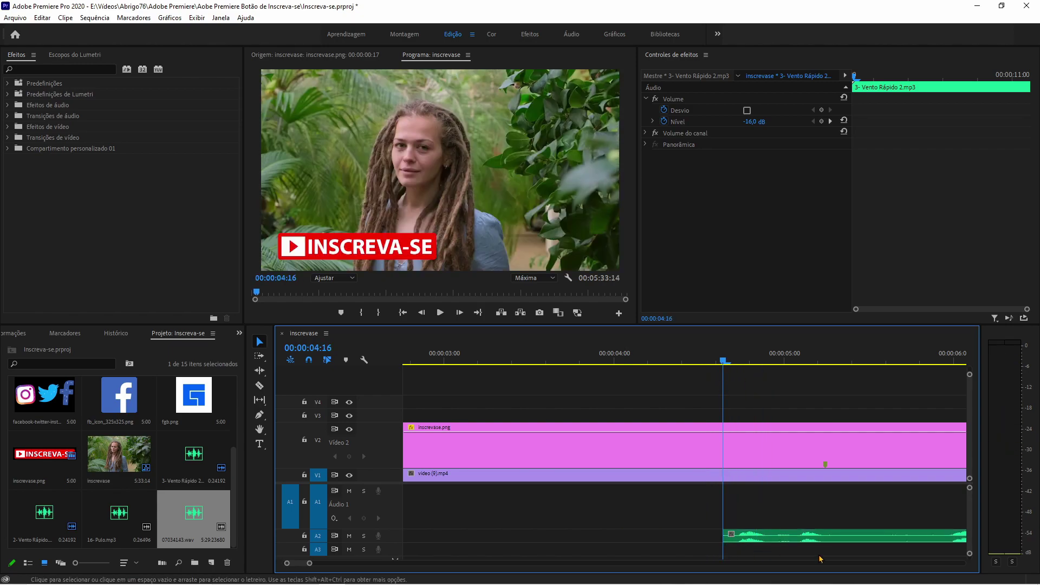
key("c")
left_click(833, 539)
key("v")
left_click(860, 539)
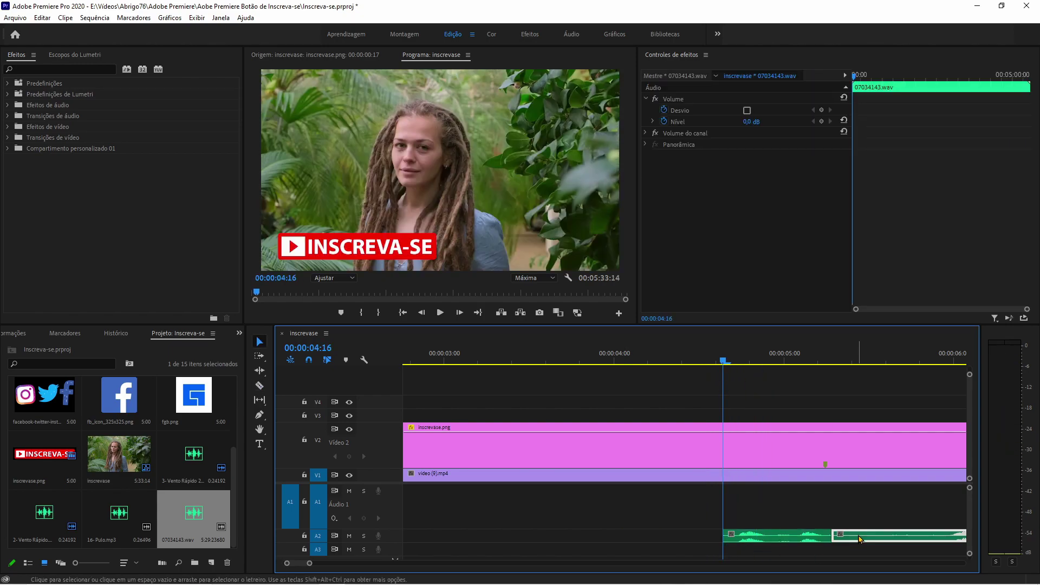
key("Delete")
key("Down")
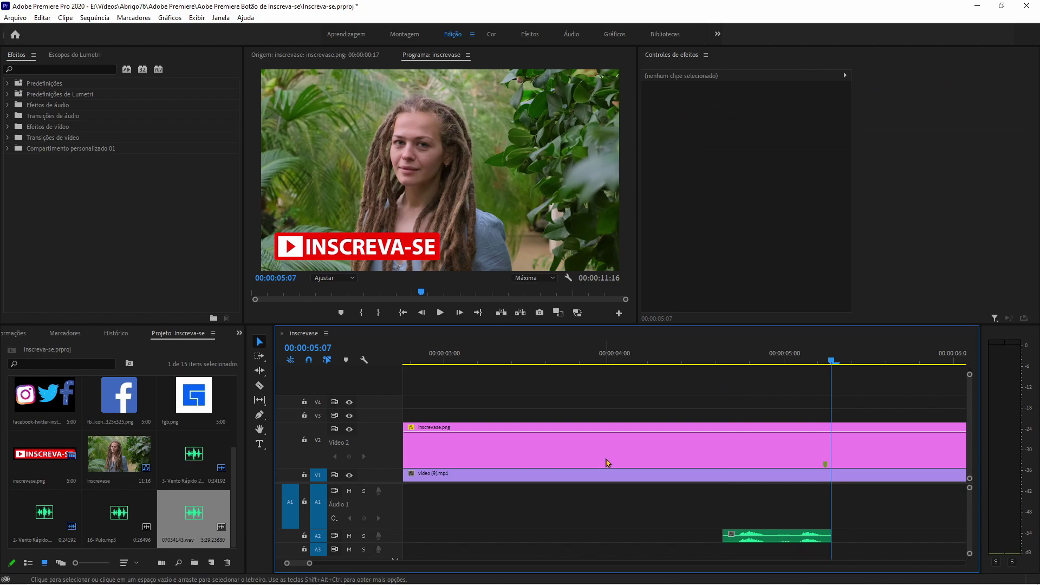
key("backslash")
Move the 07034143.wav snippet from A2 onto A1 near 3 seconds and preview it
left_click_drag(481, 361, 529, 365)
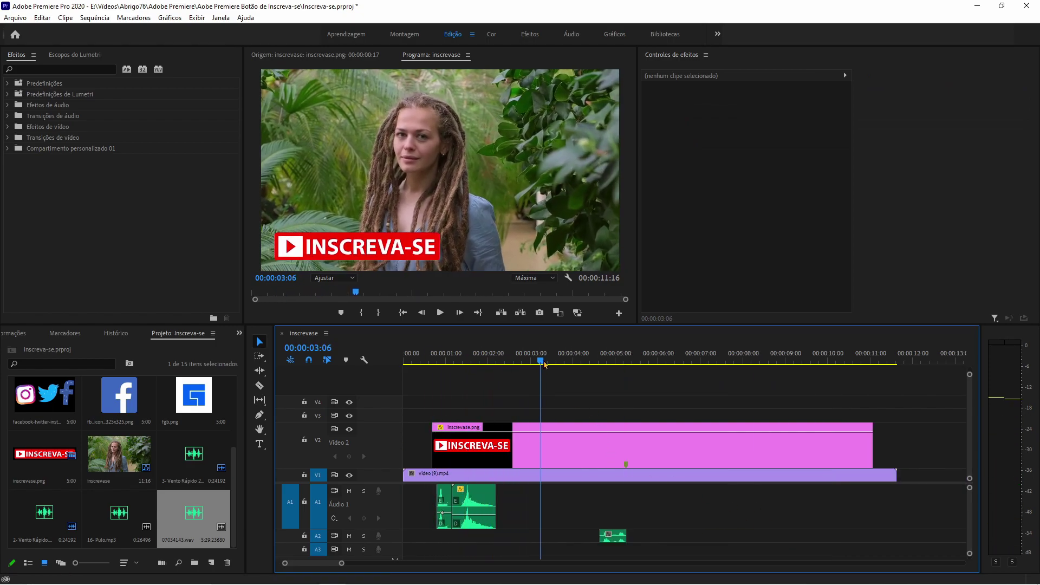
key("space")
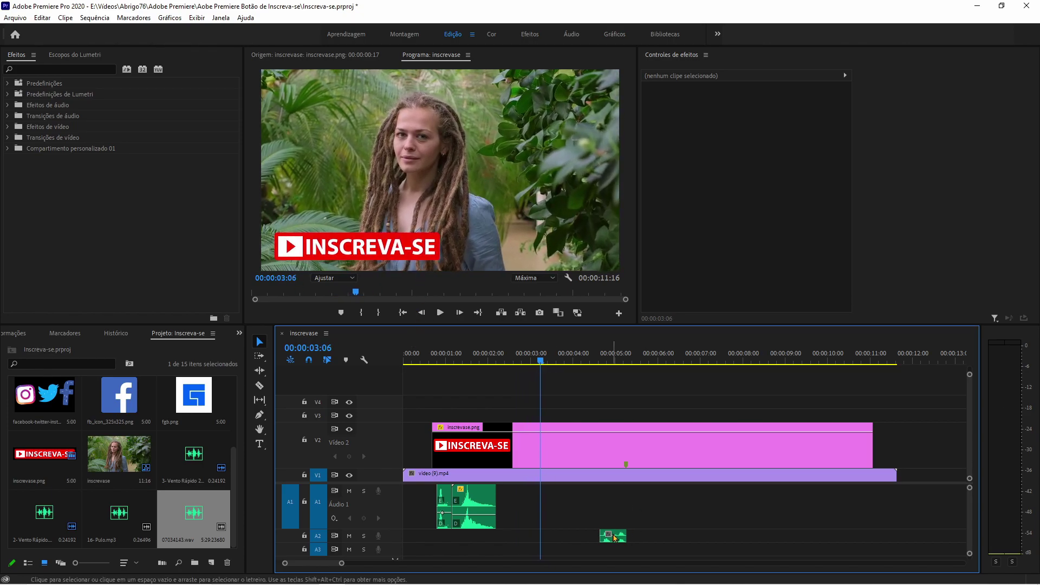
left_click_drag(614, 538, 541, 520)
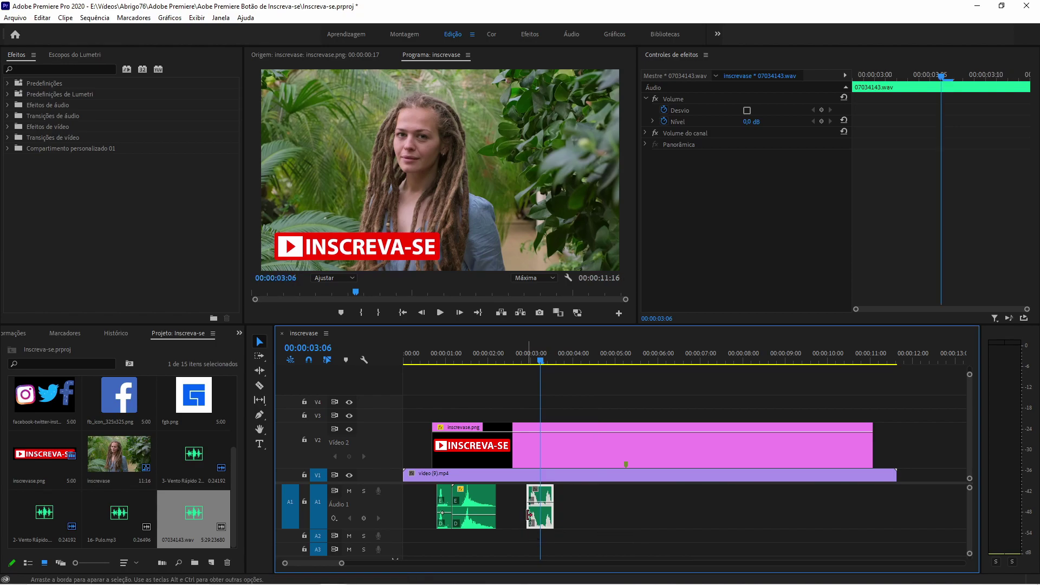
left_click(514, 360)
key("space")
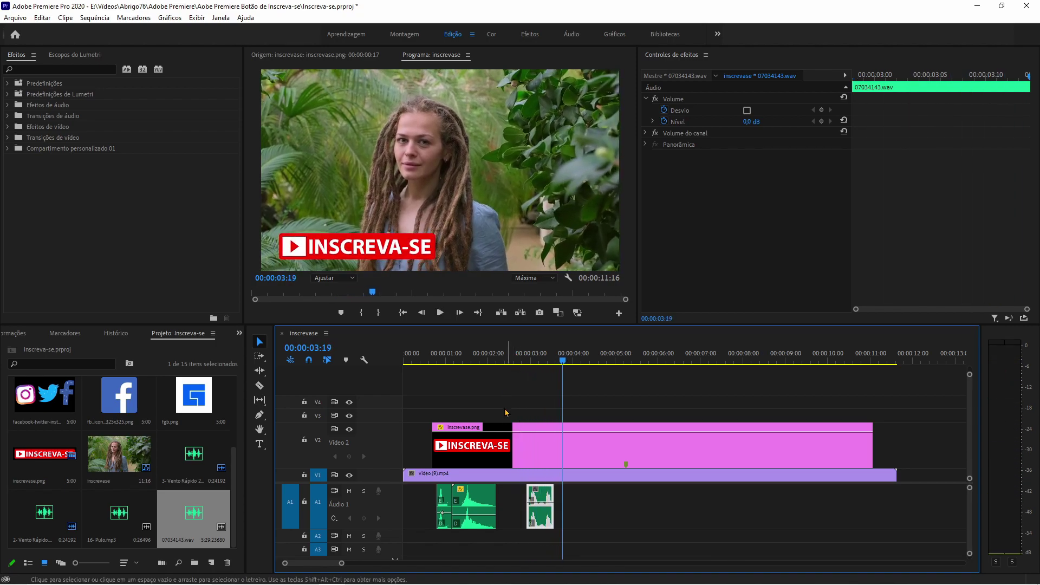
key("space")
Alt-drag a copy of the whoosh to about 5 seconds on A1 and select it
left_click_drag(587, 366, 632, 378)
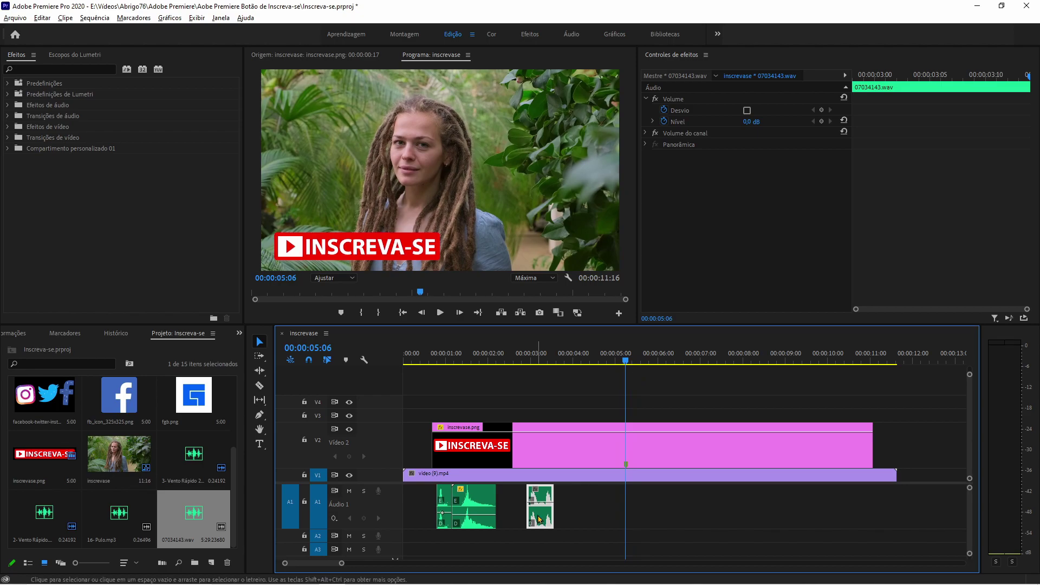
left_click_drag(540, 519, 624, 515)
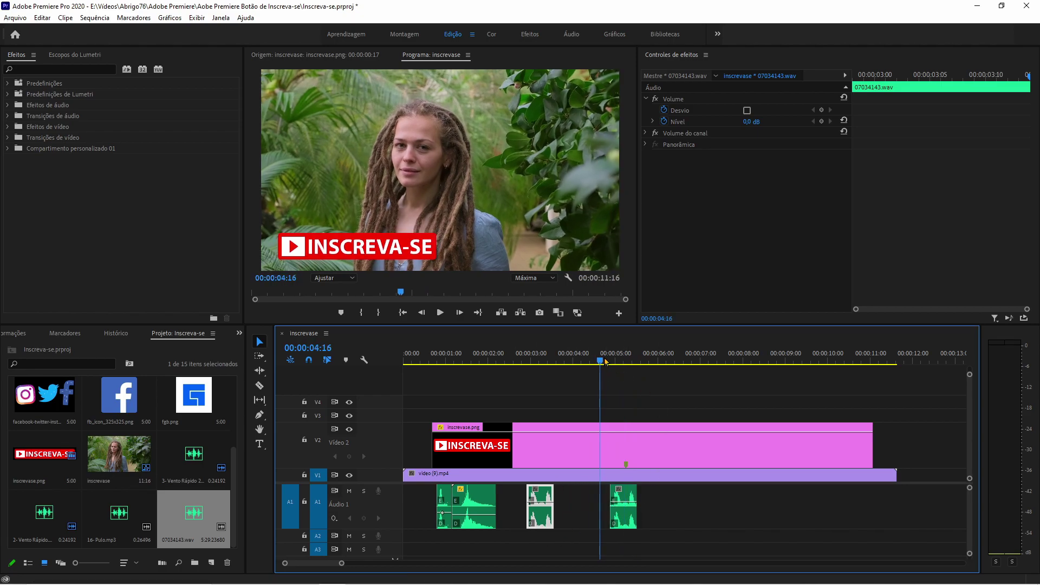
left_click_drag(604, 367, 704, 367)
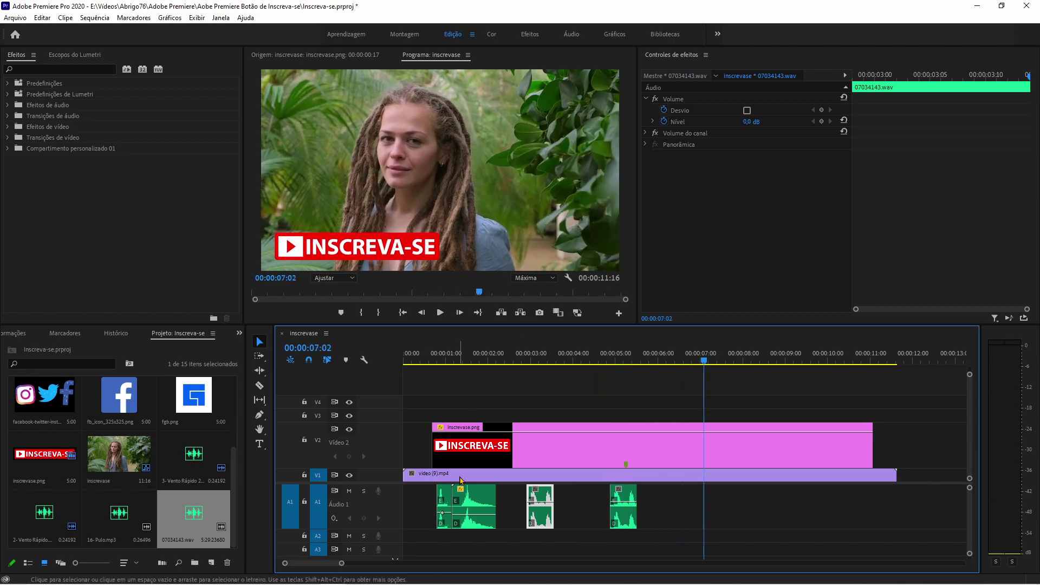
left_click(624, 521)
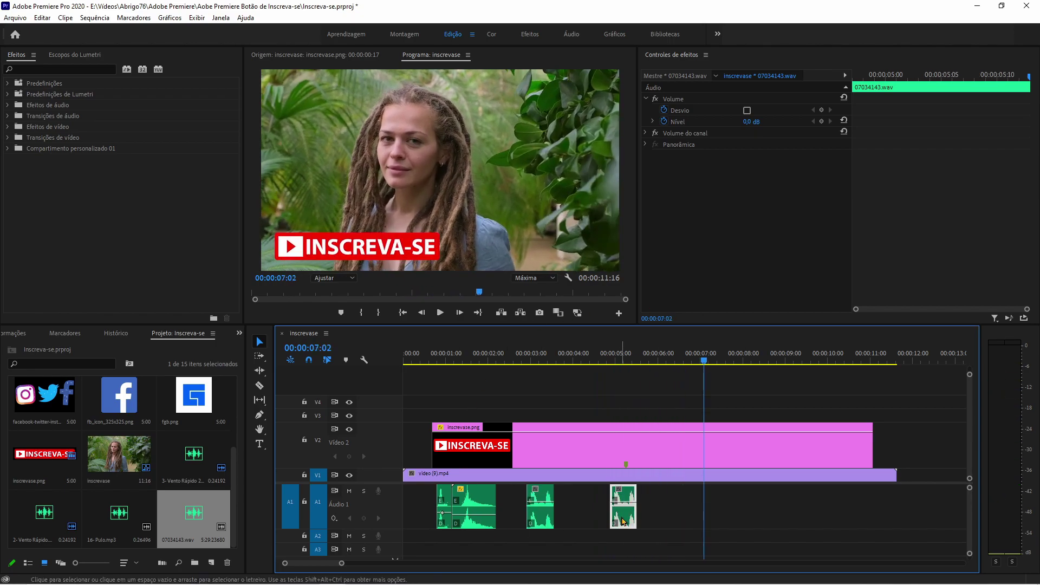
Delete the extra copy and set the second whoosh clip's volume to -20 dB
key("Delete")
left_click(540, 507)
left_click(758, 120)
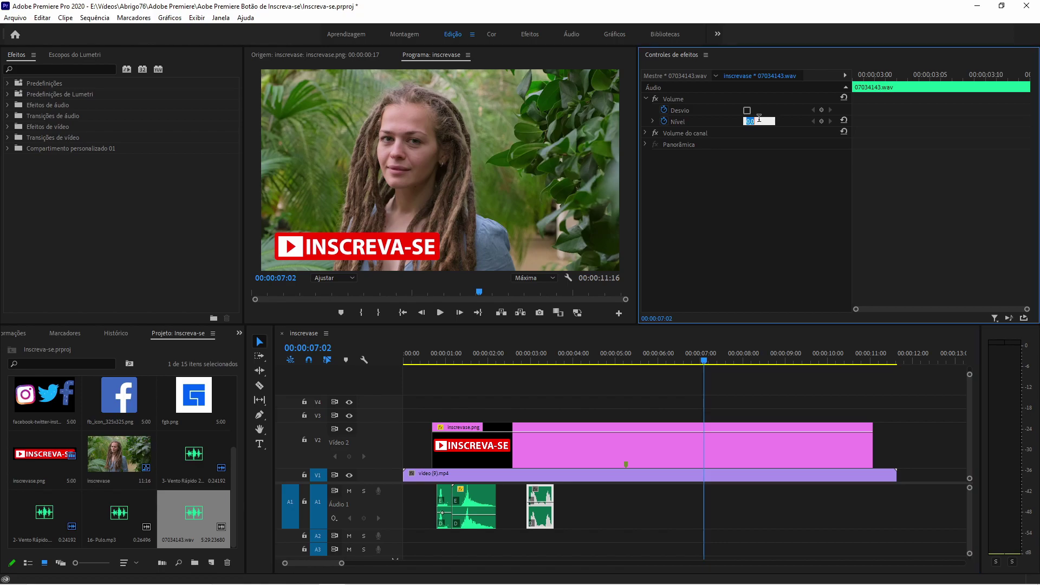
type("-20")
key("Return")
Copy the -20 dB whoosh along A1 around 6, 7 and 9 seconds, previewing as you go
left_click_drag(584, 364, 626, 360)
left_click_drag(540, 504, 623, 499)
left_click(659, 359)
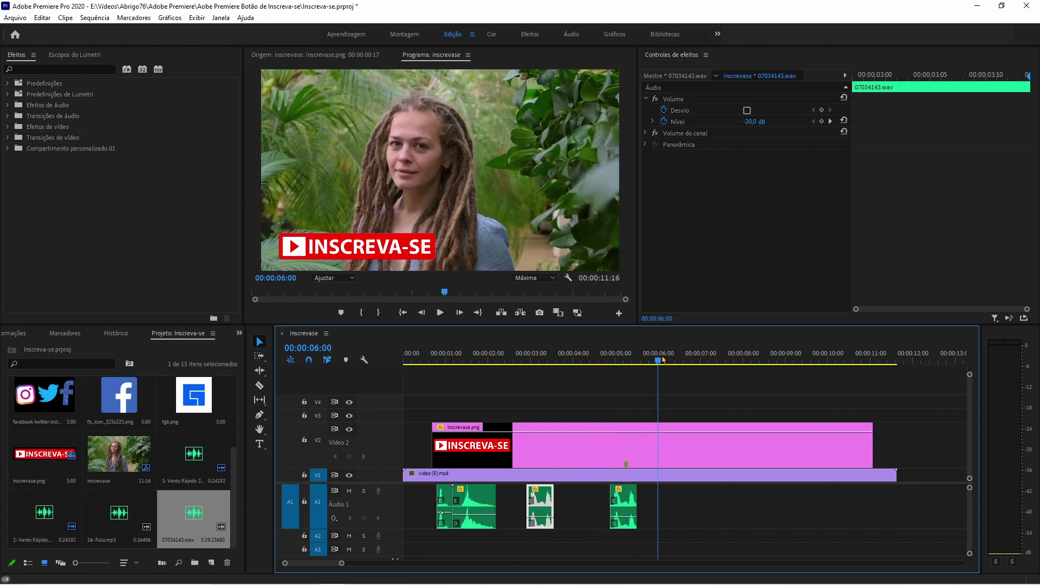
key("space")
key("space")
left_click_drag(623, 497, 707, 498)
key("space")
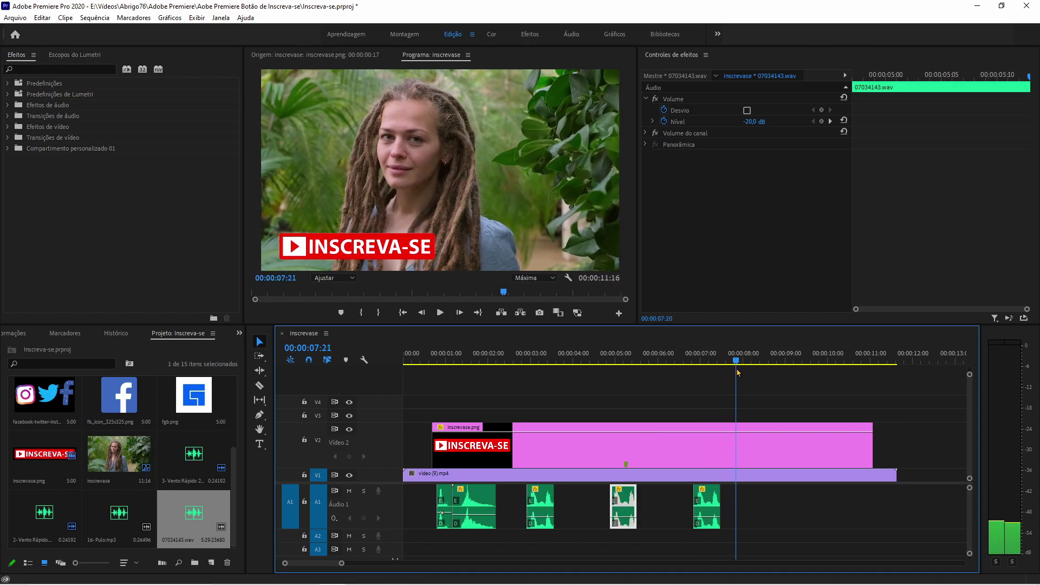
left_click_drag(707, 506, 796, 507, "alt")
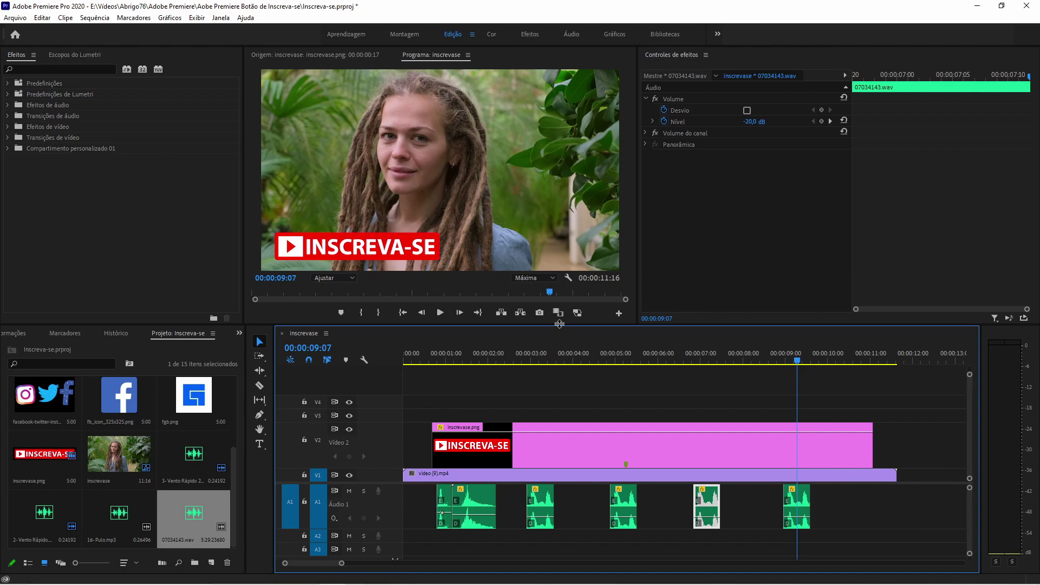
key("space")
Place 3- Vento Rápido 2 on A1 near 10 seconds at -20 dB
left_click(185, 456)
left_click_drag(185, 457, 856, 522)
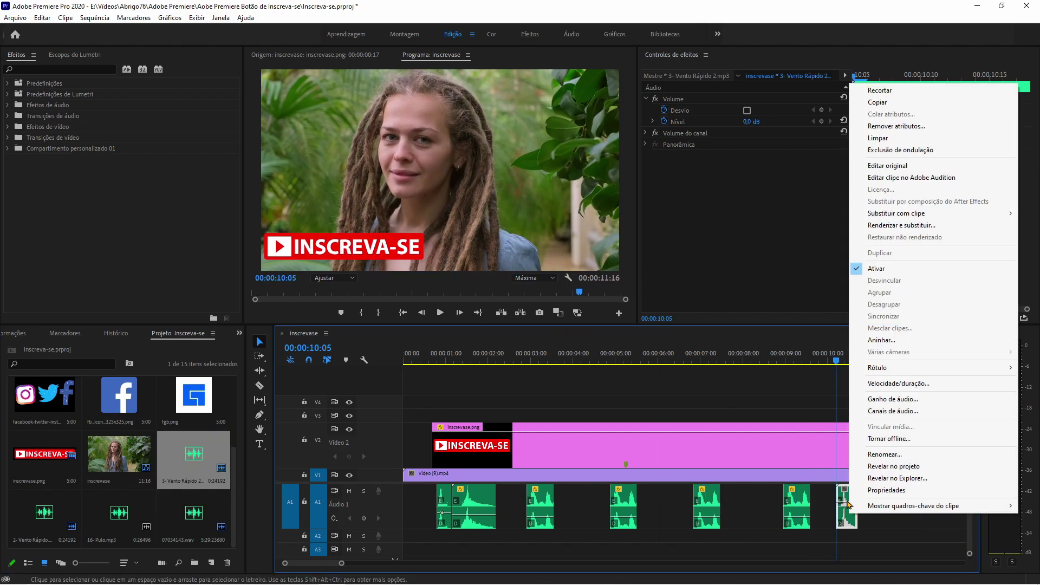
left_click(852, 523, "ctrl")
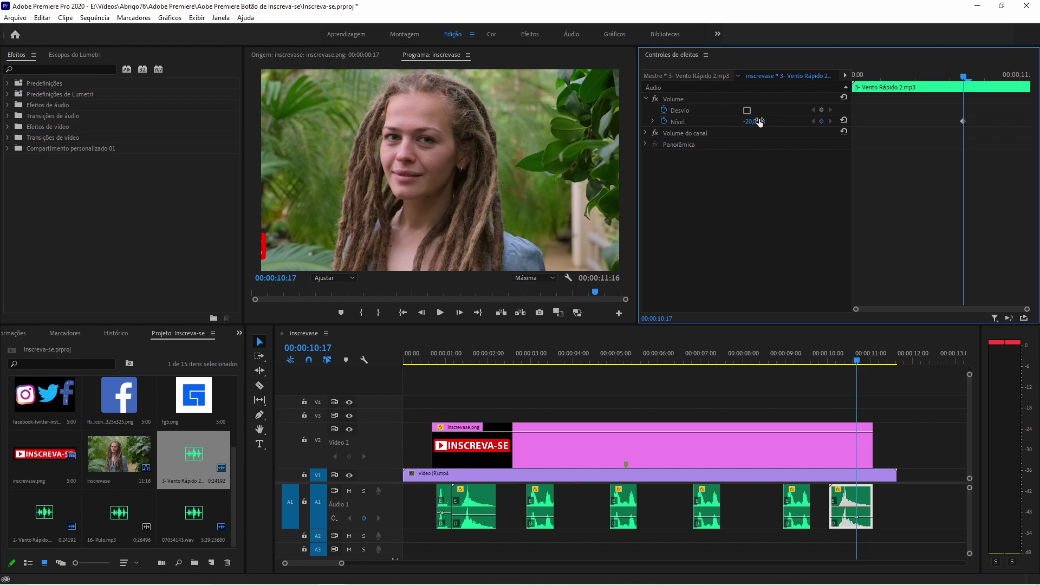
key("Home")
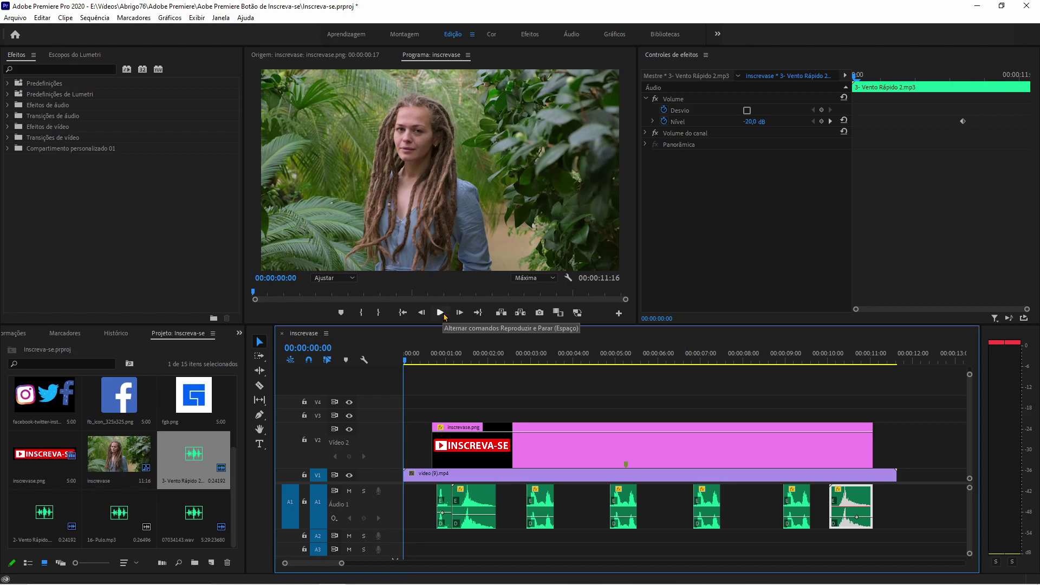
Play the sequence from the start to review the whoosh edits
left_click(416, 379)
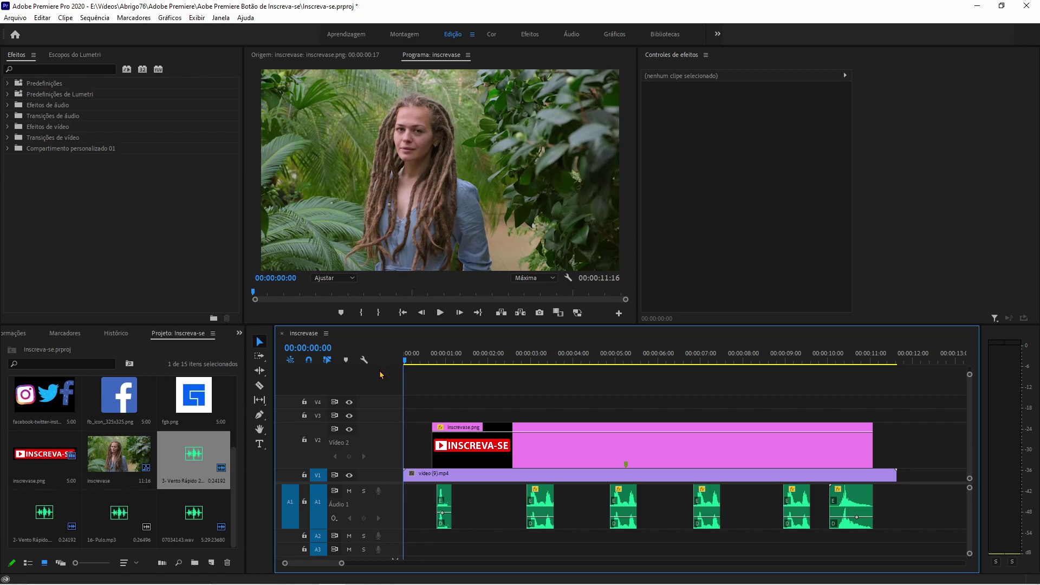
key("space")
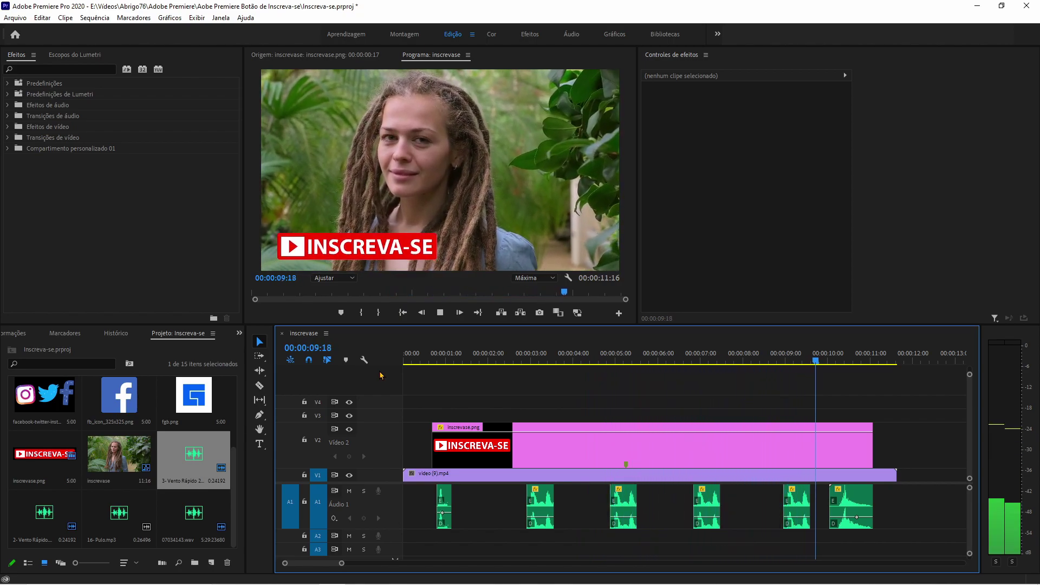
key("space")
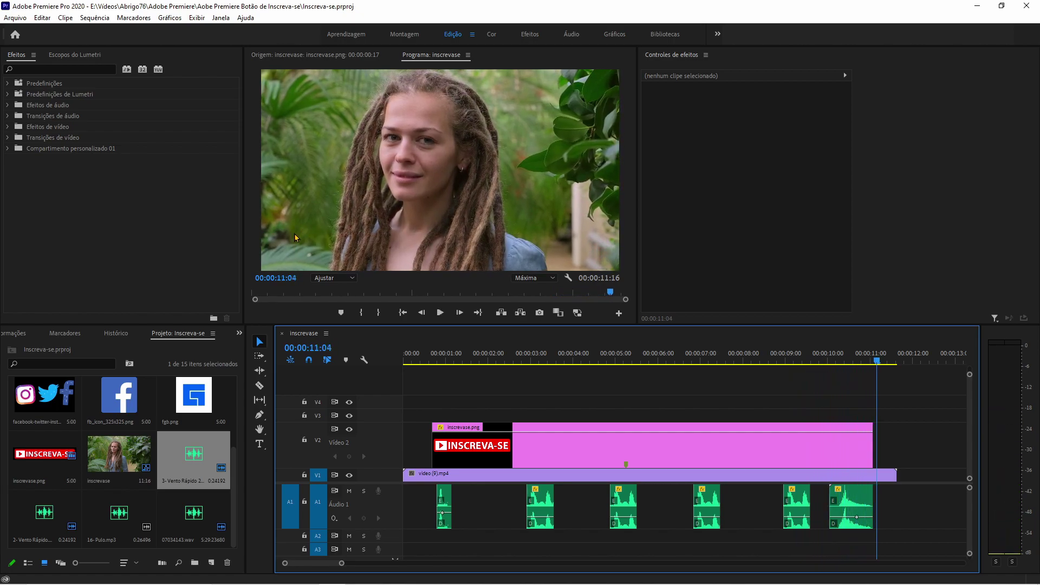
Bring Jindupe.mp3 from PACK DA EDIÇÃO > Áudio > Youtube Creators onto track A2
mouse_move(353, 583)
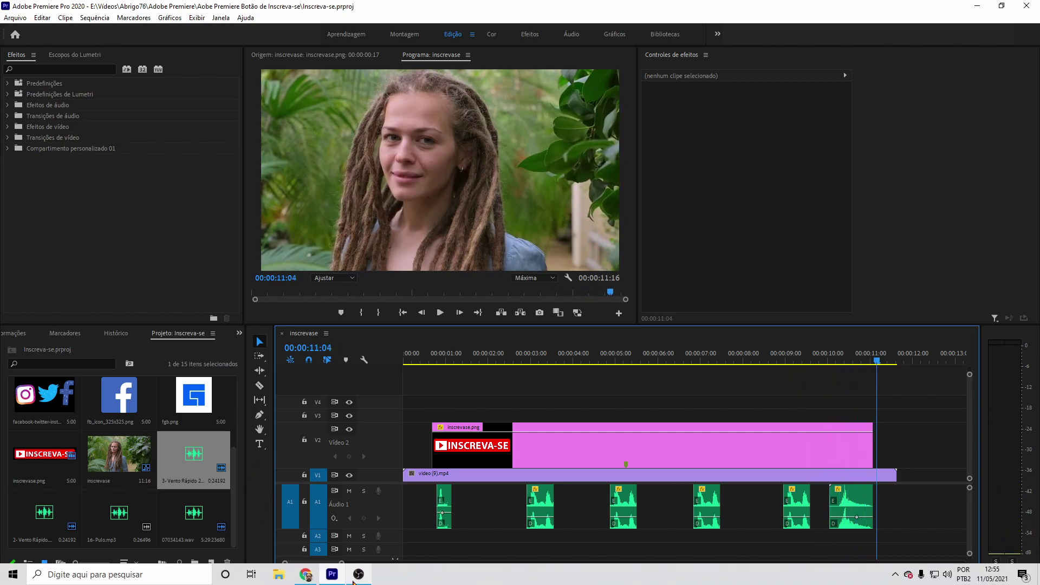
left_click(278, 578)
left_click(53, 128)
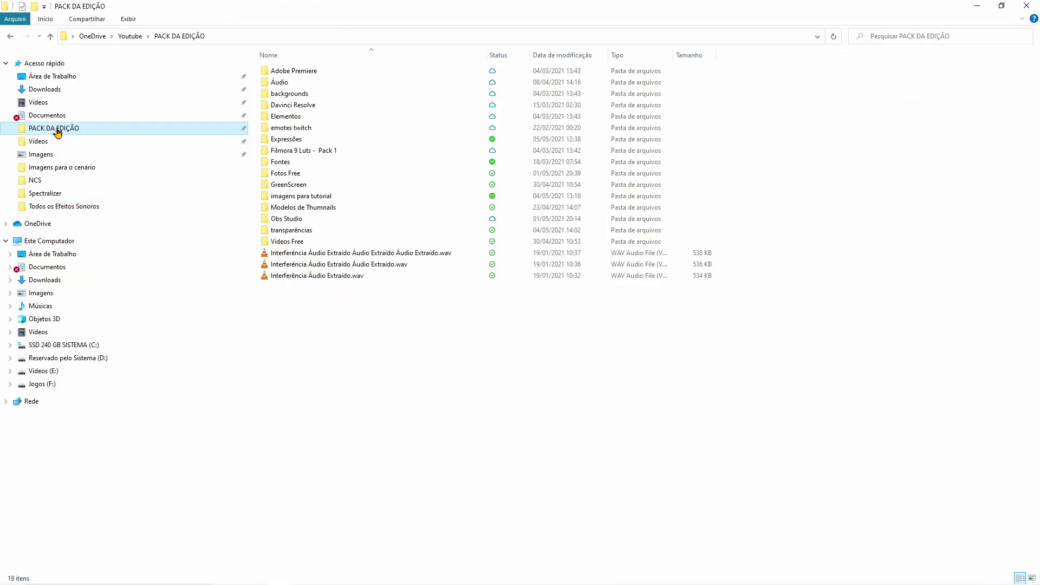
double_click(295, 83)
double_click(311, 95)
left_click(288, 468)
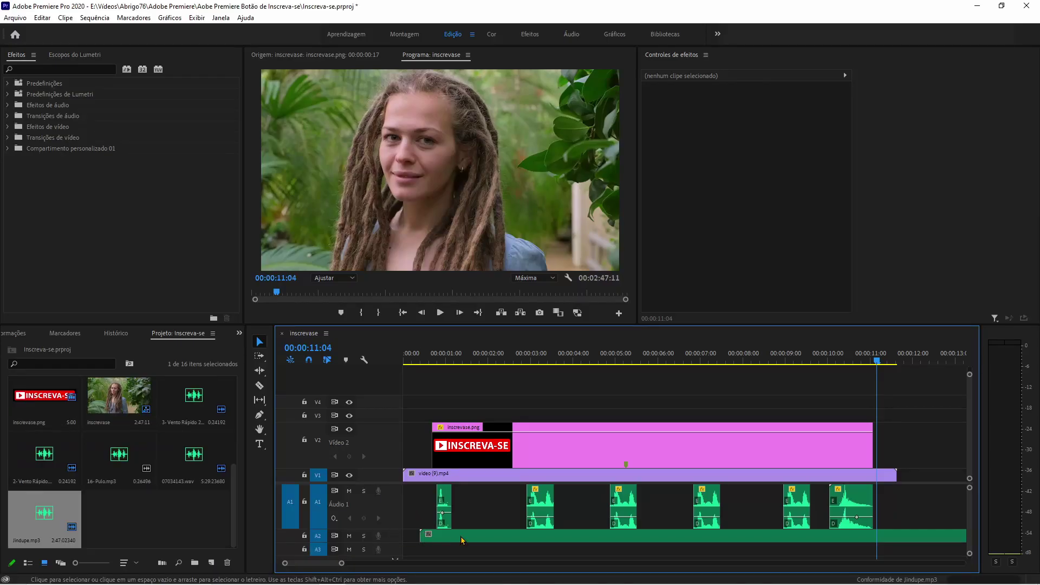
Play the sequence from the start with the Jindupe music on A2
key("alt+Tab")
left_click(413, 360)
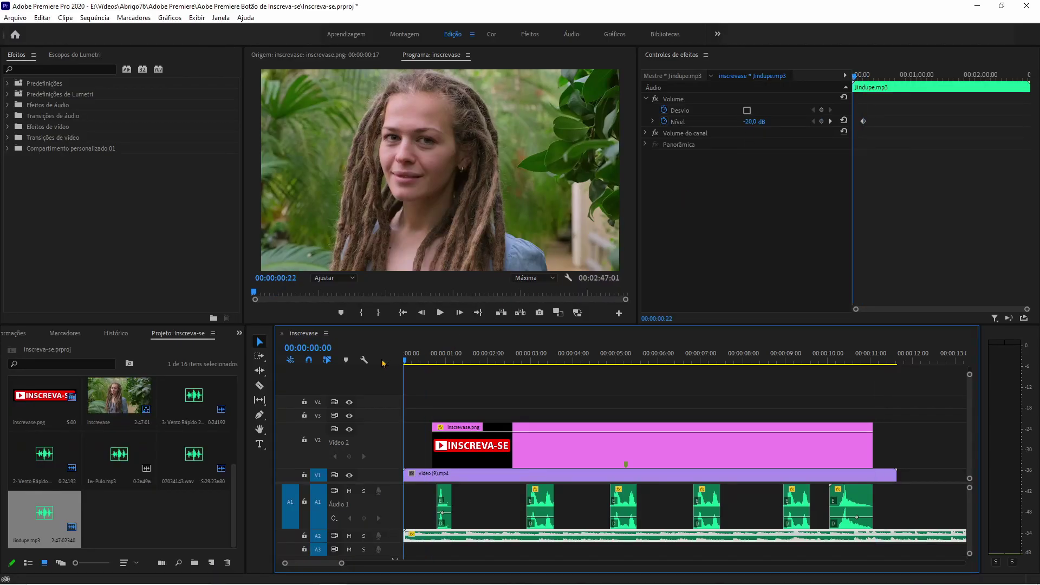
left_click(441, 315)
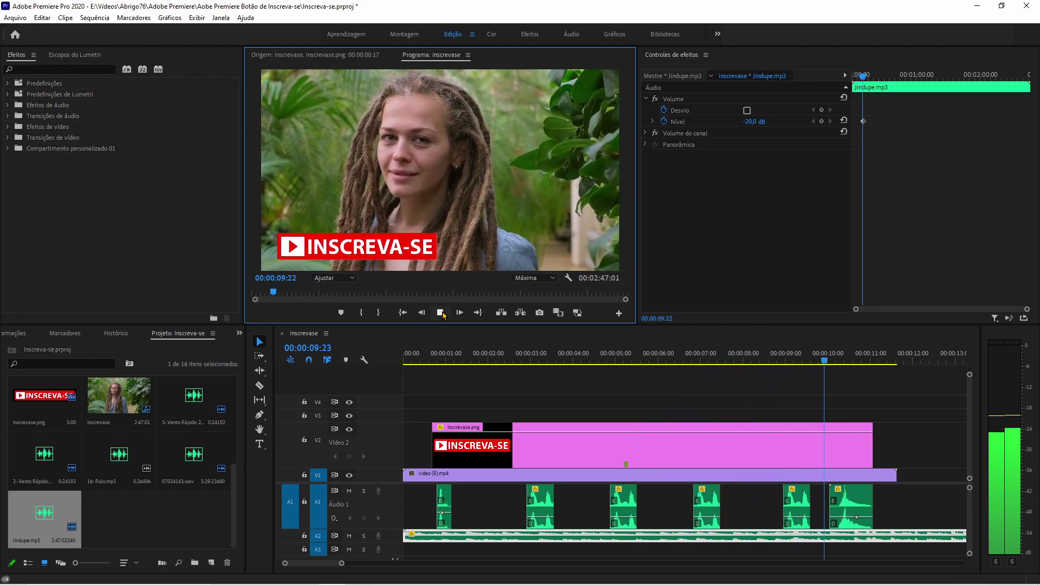
left_click(445, 315)
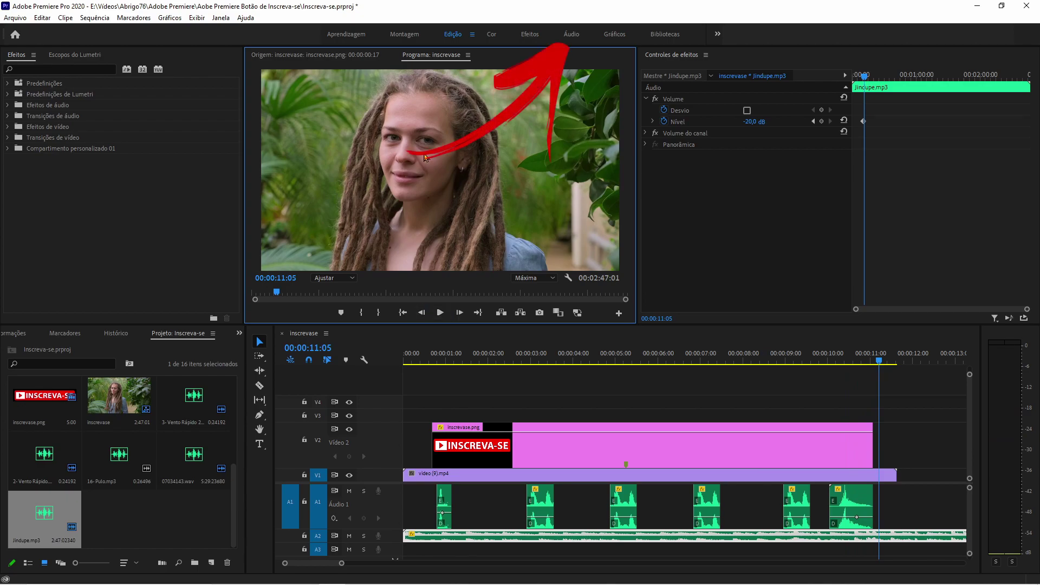
Switch to the Áudio workspace to show the Audio Track Mixer
left_click(572, 34)
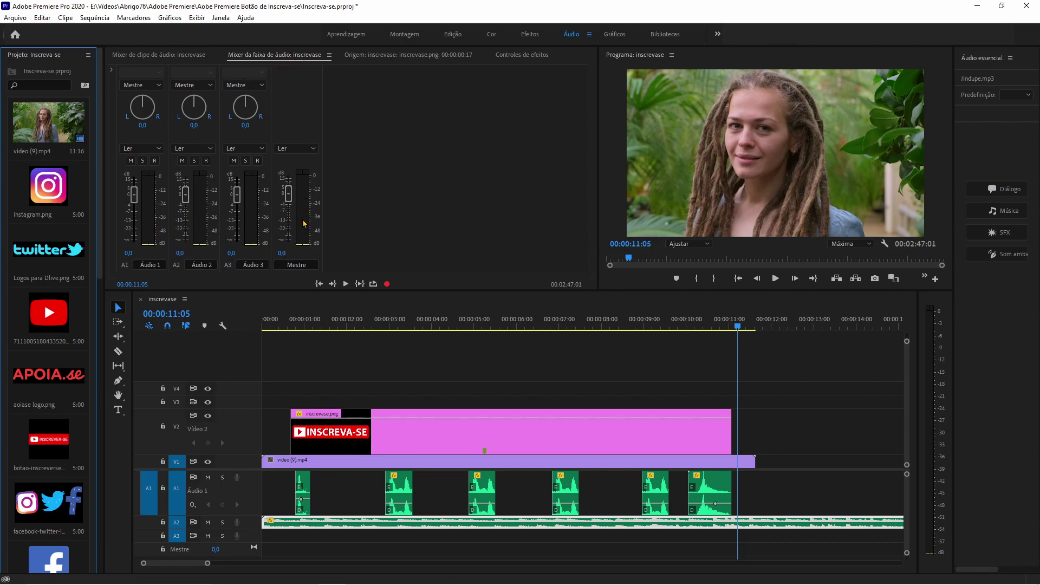
left_click(311, 311)
key("Home")
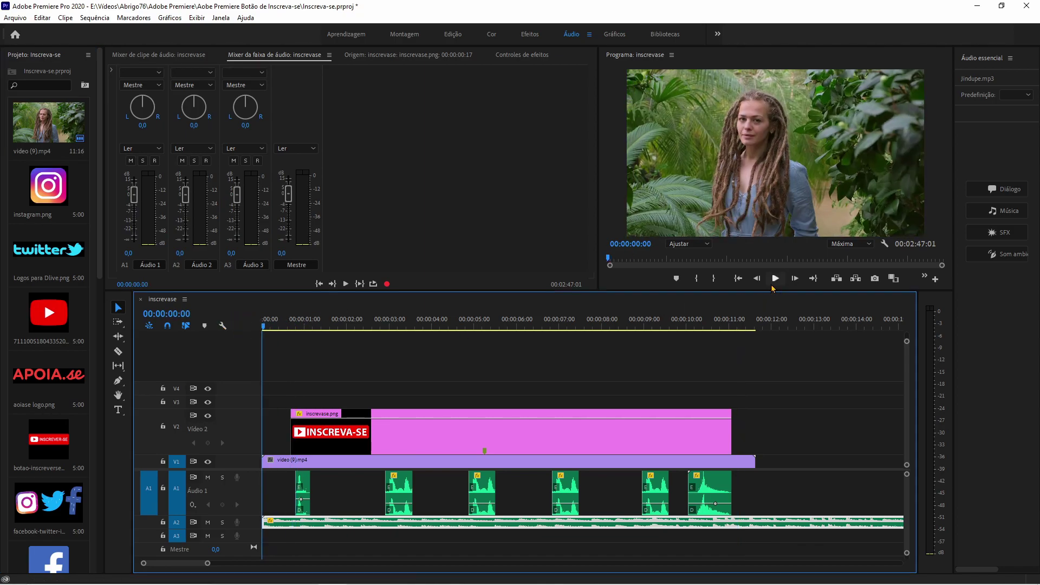
left_click(775, 278)
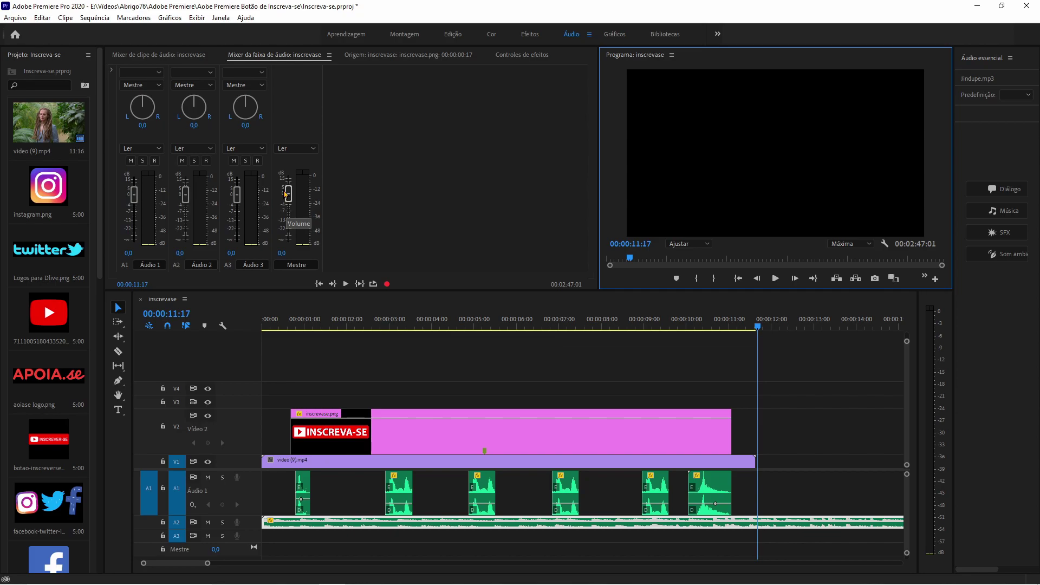
Raise the Mestre fader to 5,7 dB, then play the sequence from the start
left_click_drag(290, 191, 292, 187)
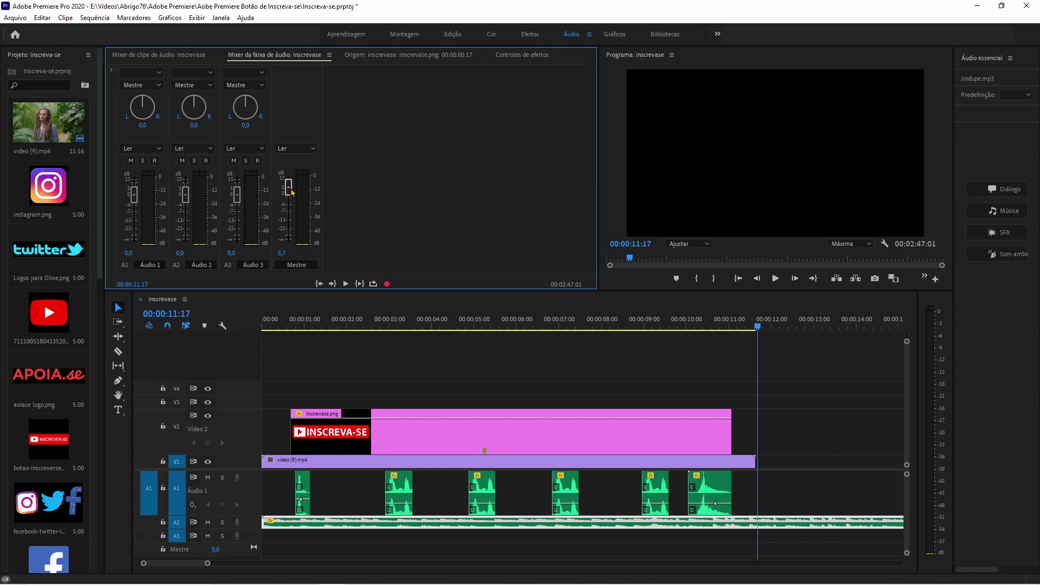
left_click_drag(302, 318, 212, 321)
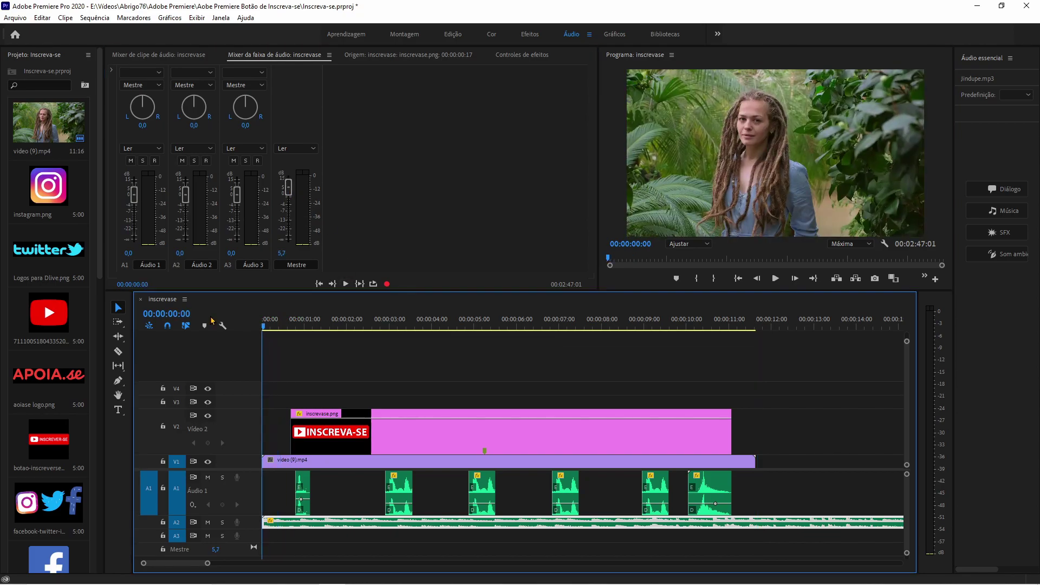
left_click(776, 279)
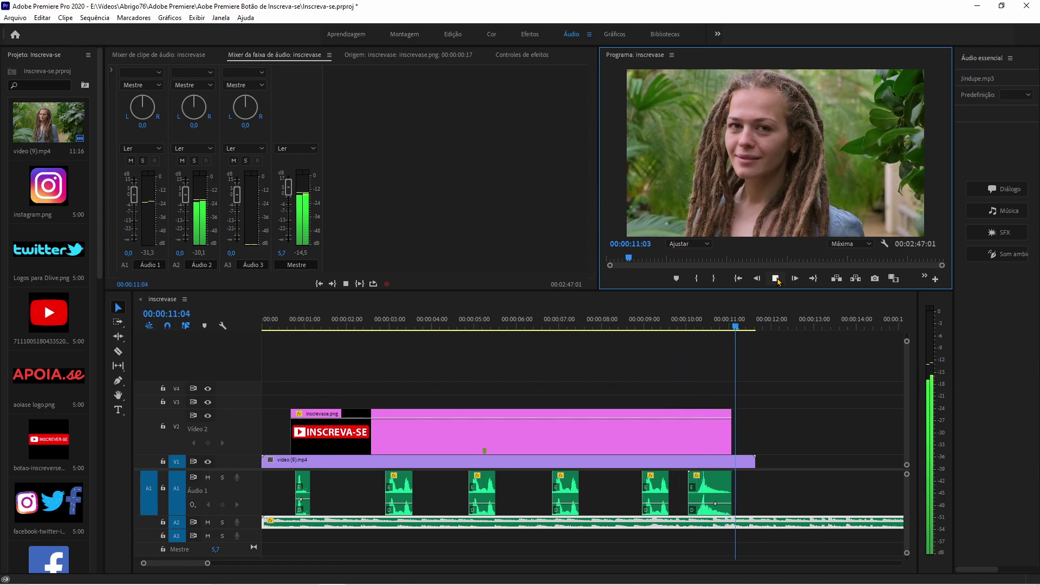
left_click(757, 335)
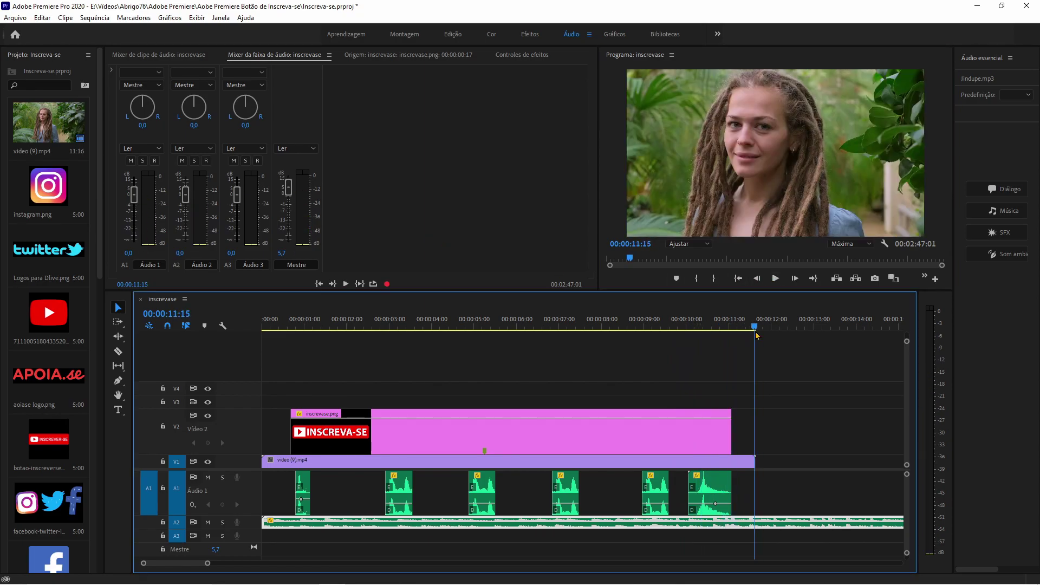